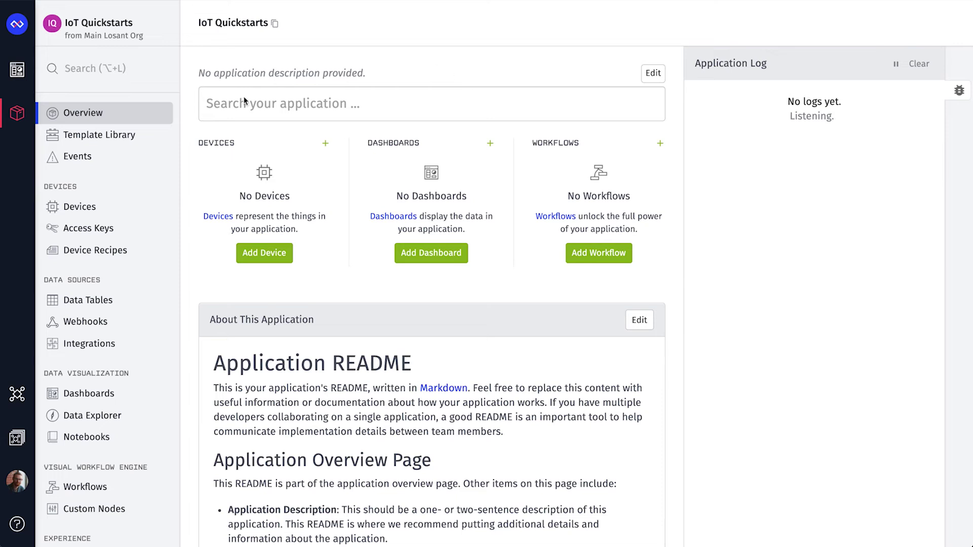
From Devices, add a new device of the Edge Compute class named 'Edge Compute'.
{"action": "left_click", "coordinate": [94, 207]}
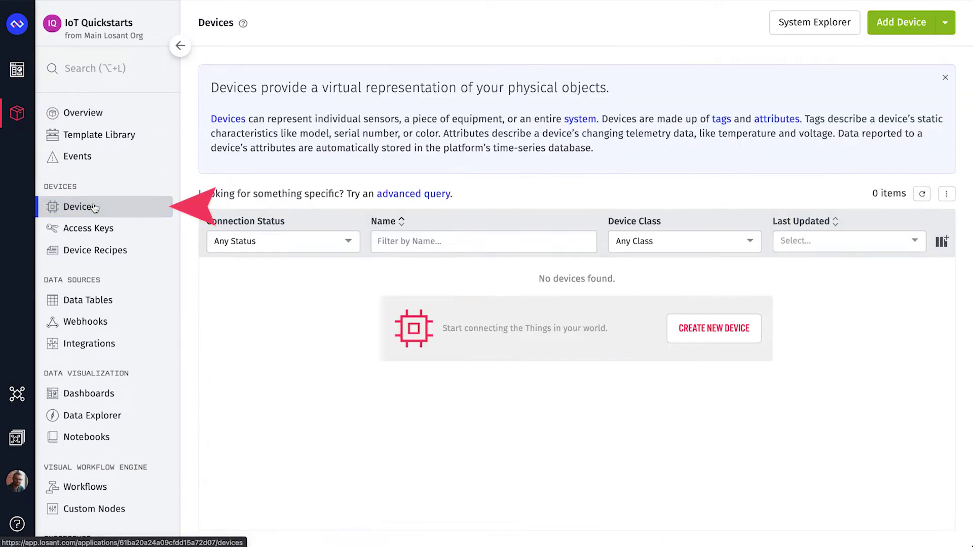
{"action": "left_click", "coordinate": [895, 23]}
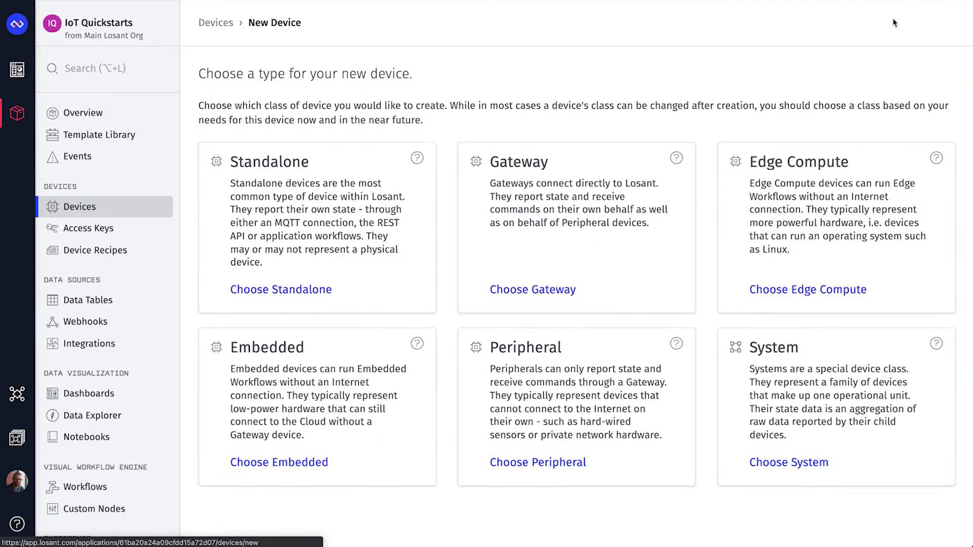
{"action": "left_click", "coordinate": [843, 185]}
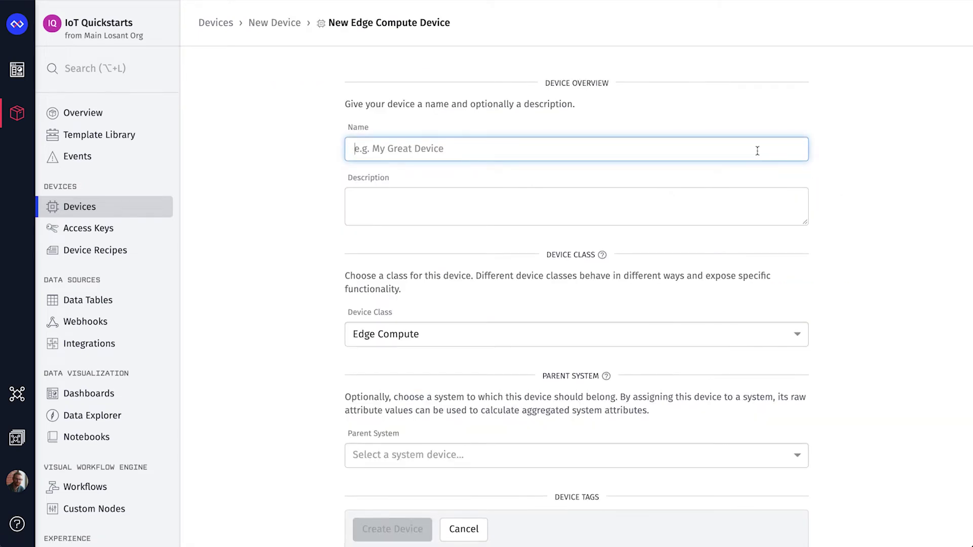
{"action": "type", "text": "Edge Compute"}
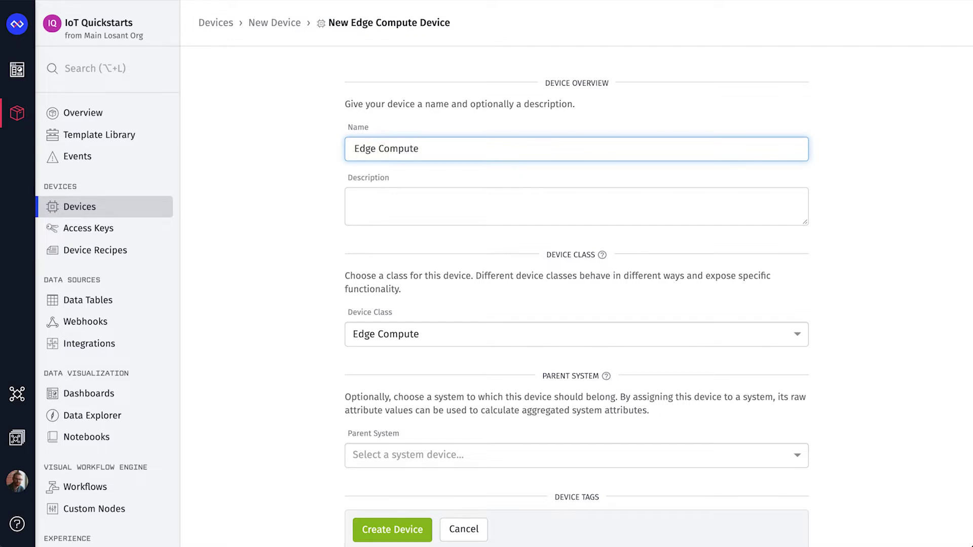
{"action": "left_click", "coordinate": [417, 527]}
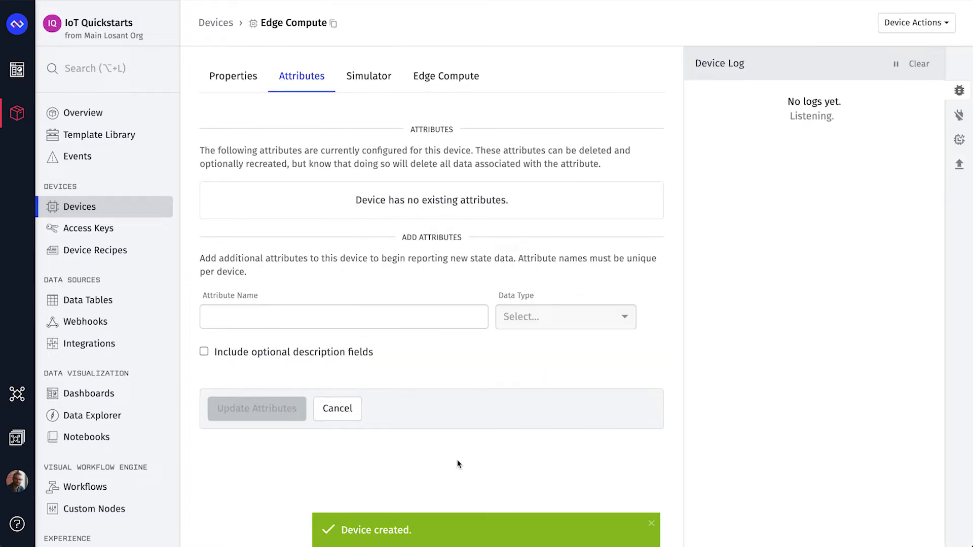
Generate an access key for Edge Compute, confirm the secret was saved, and copy the device ID.
{"action": "left_click", "coordinate": [943, 23]}
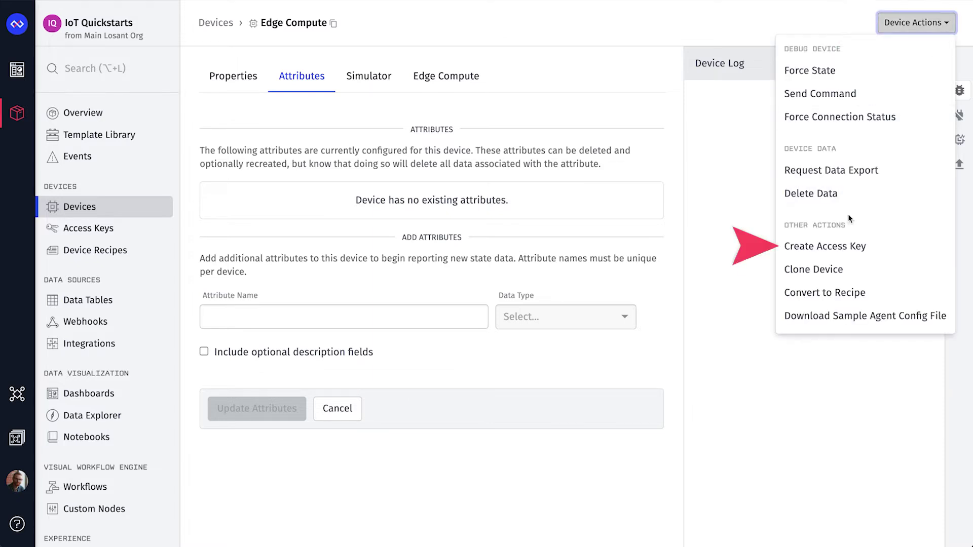
{"action": "left_click", "coordinate": [847, 245]}
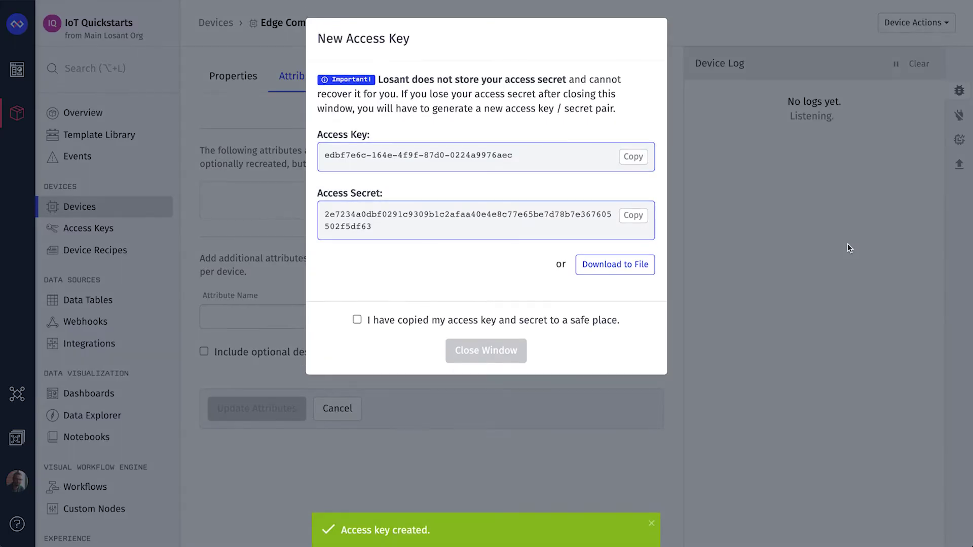
{"action": "left_click", "coordinate": [357, 319]}
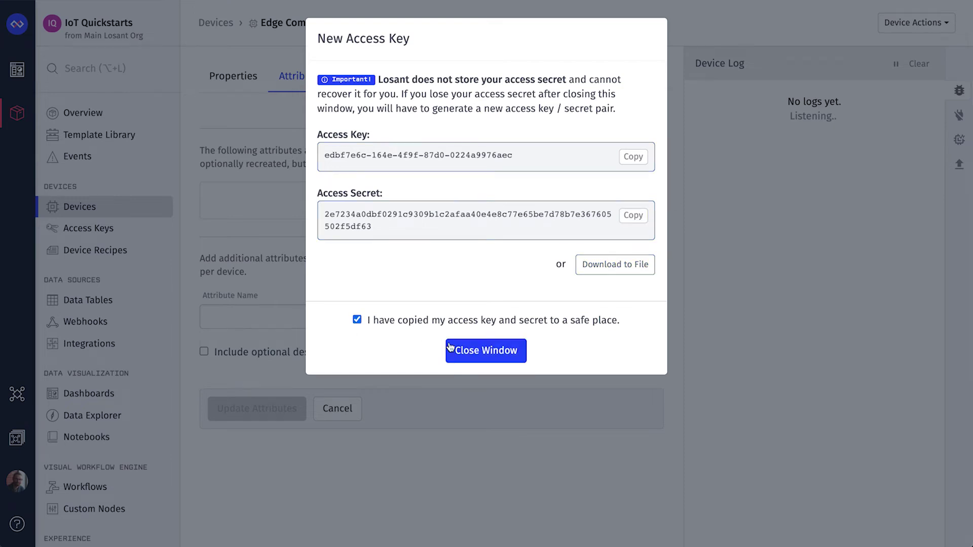
{"action": "left_click", "coordinate": [467, 352]}
{"action": "left_click", "coordinate": [333, 23]}
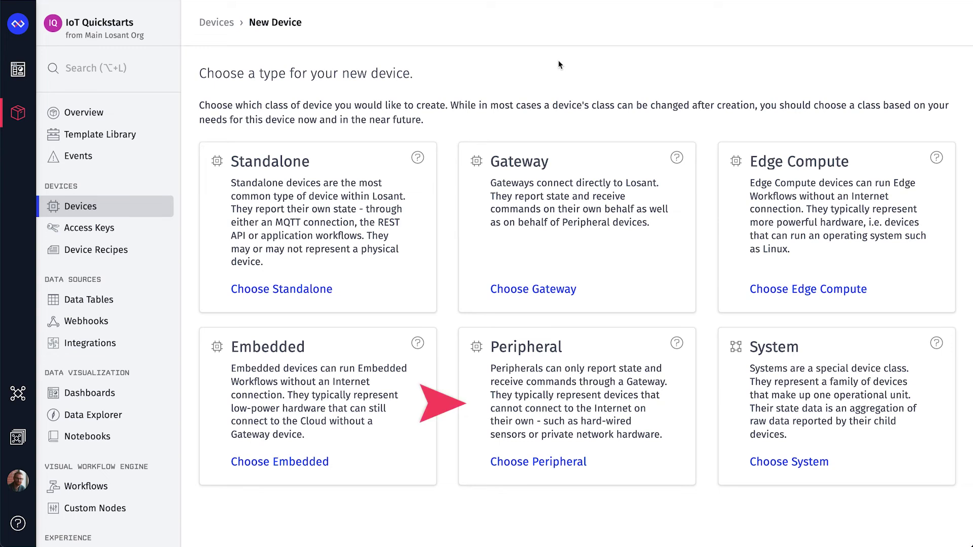
Create a Peripheral device named 'Siemens PLC' with Edge Compute as its gateway.
{"action": "left_click", "coordinate": [593, 389]}
{"action": "type", "text": "Siemens PLC"}
{"action": "scroll", "coordinate": [387, 338], "scroll_direction": "down", "scroll_amount": 4}
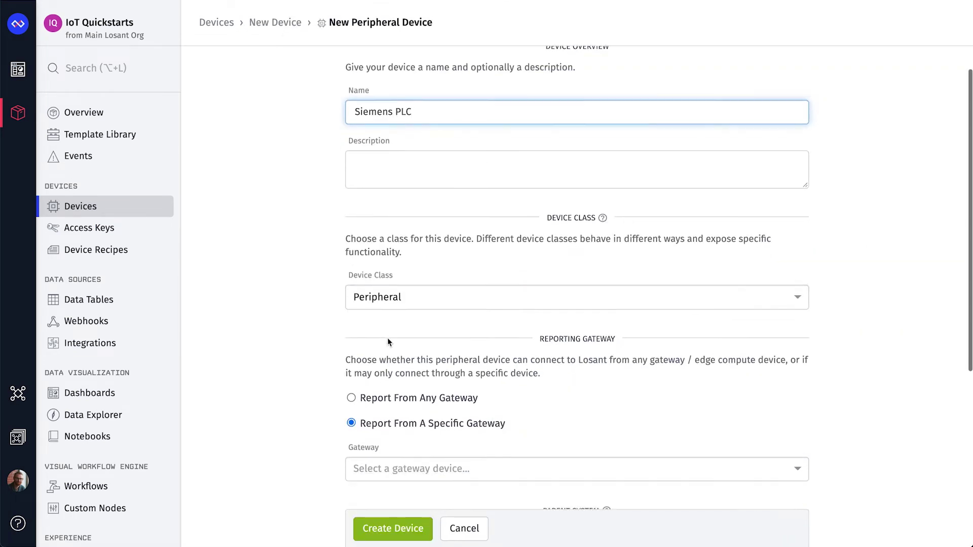
{"action": "left_click", "coordinate": [444, 324]}
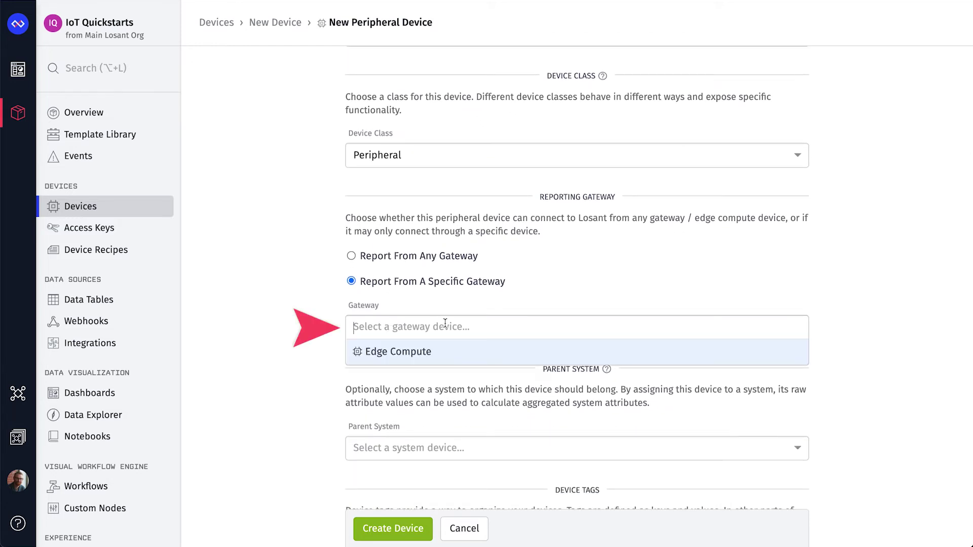
{"action": "left_click", "coordinate": [420, 351]}
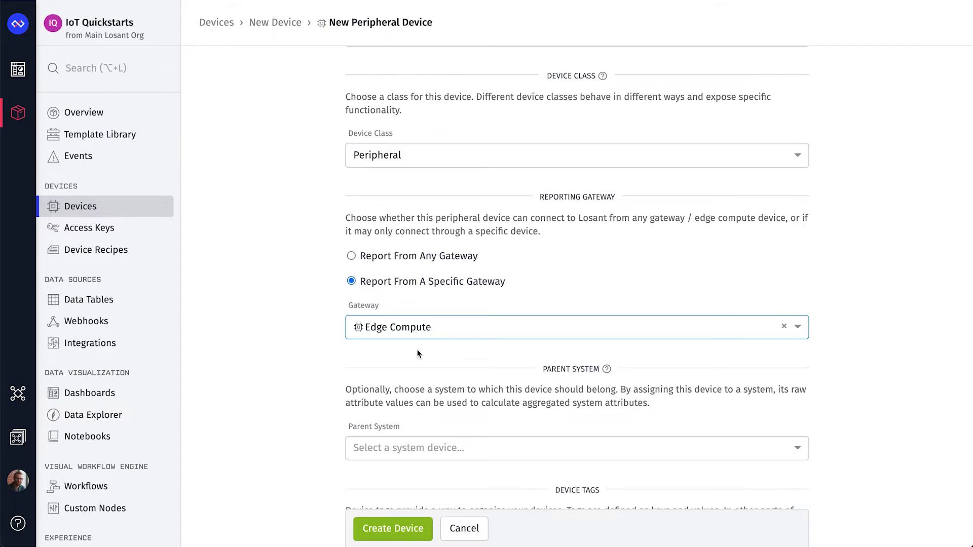
{"action": "scroll", "coordinate": [419, 353], "scroll_direction": "down", "scroll_amount": 3}
{"action": "left_click", "coordinate": [397, 512]}
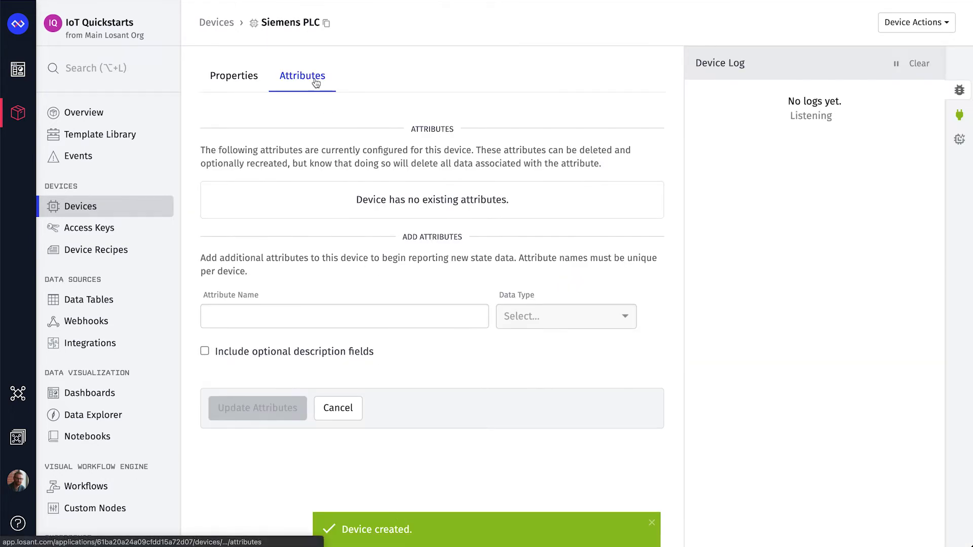
Add 'temperature' and 'voltage' attributes to the Siemens PLC device.
{"action": "left_click", "coordinate": [301, 312]}
{"action": "type", "text": "temper"}
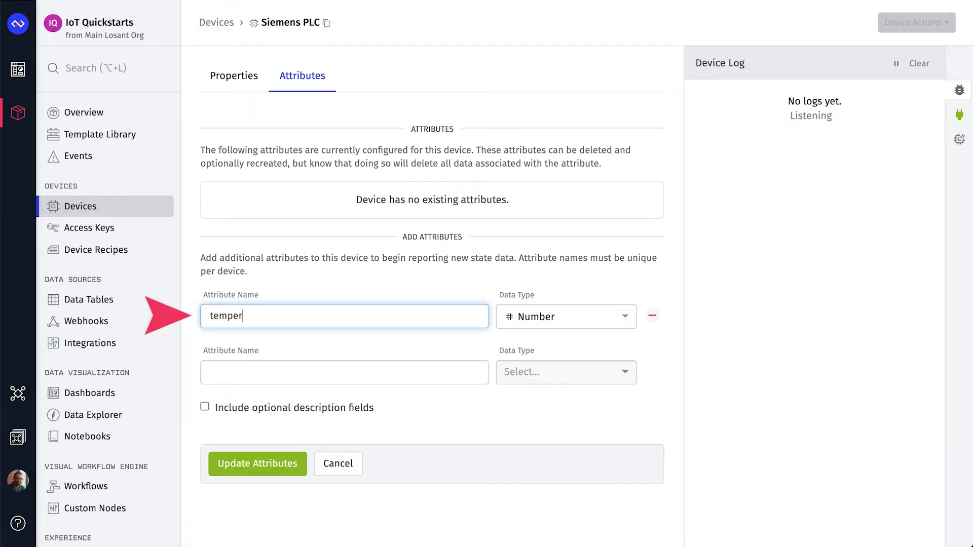
{"action": "left_click", "coordinate": [345, 372]}
{"action": "type", "text": "volt"}
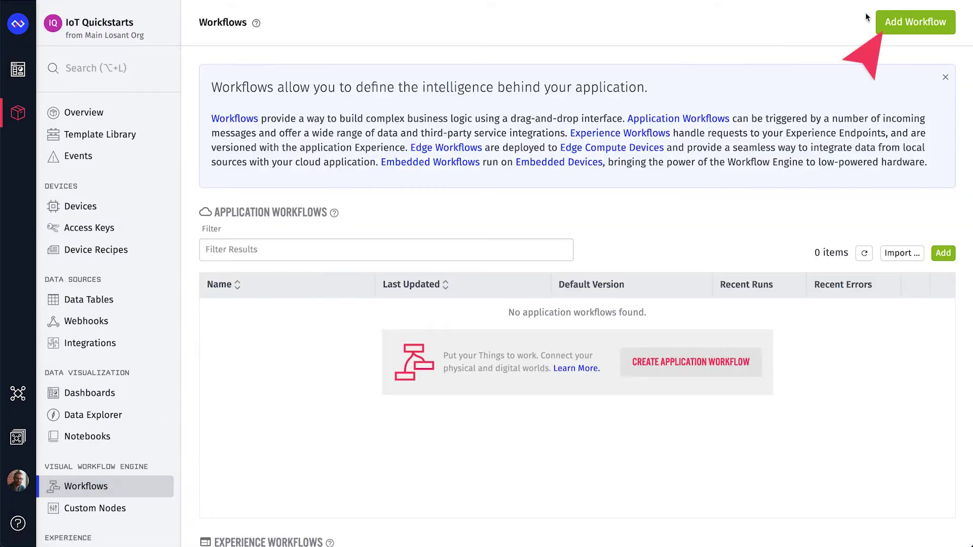
Create an Edge workflow named 'Read OPC UA' with minimum agent version v1.26.0.
{"action": "left_click", "coordinate": [885, 27]}
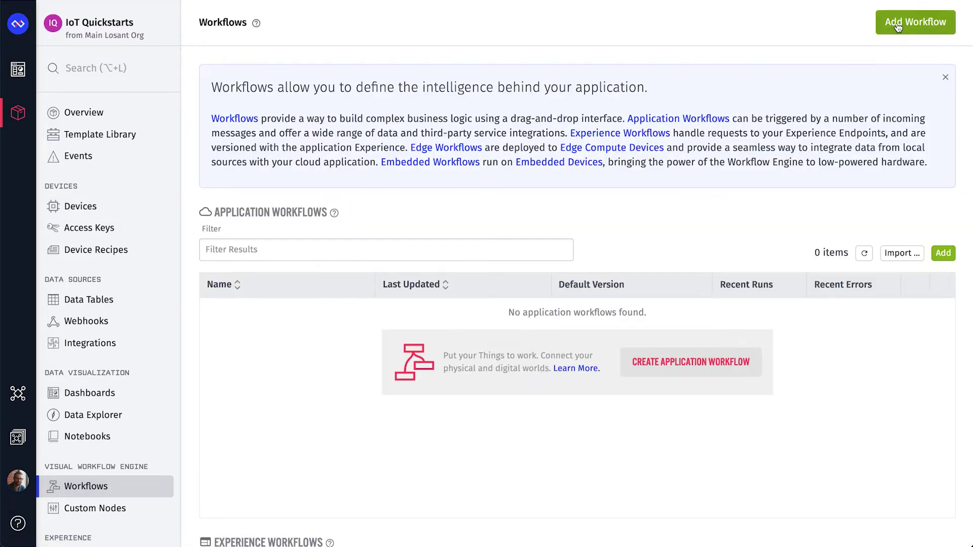
{"action": "type", "text": "Read OPC UA"}
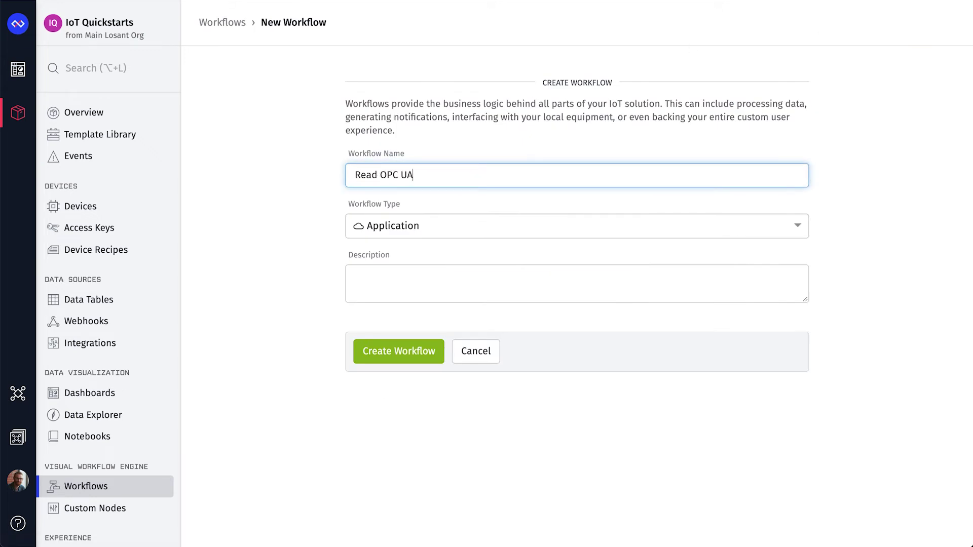
{"action": "left_click", "coordinate": [448, 226]}
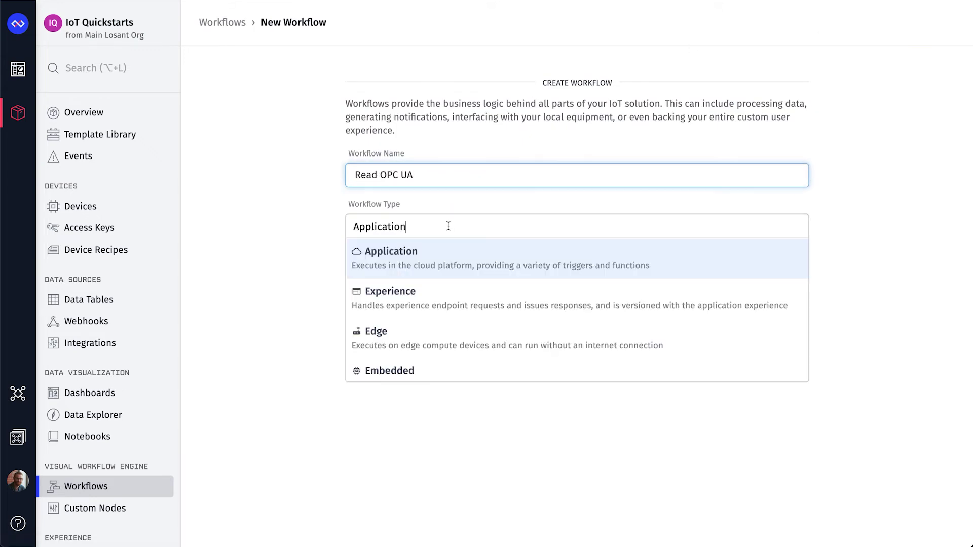
{"action": "left_click", "coordinate": [435, 335]}
{"action": "left_click", "coordinate": [444, 345]}
{"action": "left_click", "coordinate": [442, 357]}
{"action": "left_click", "coordinate": [446, 338]}
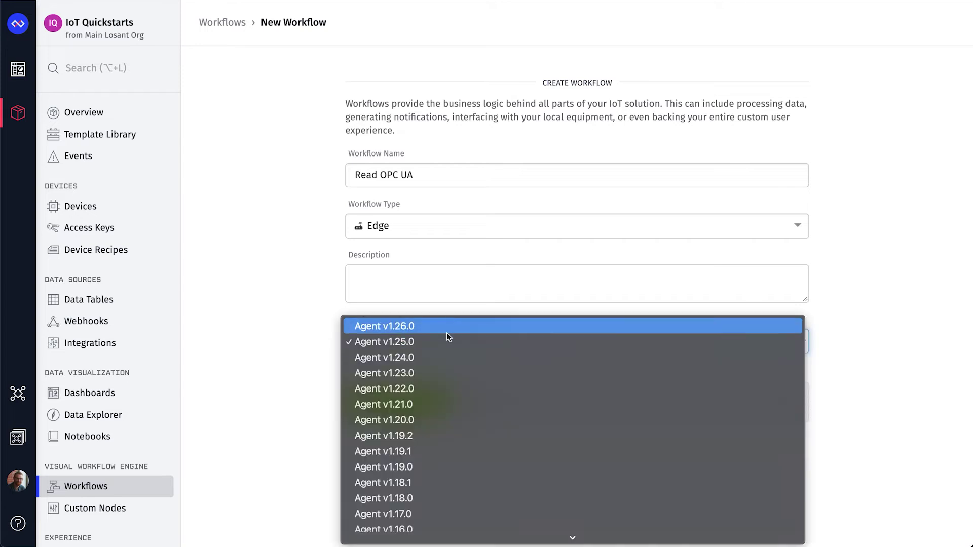
{"action": "left_click", "coordinate": [447, 332]}
{"action": "left_click", "coordinate": [400, 403]}
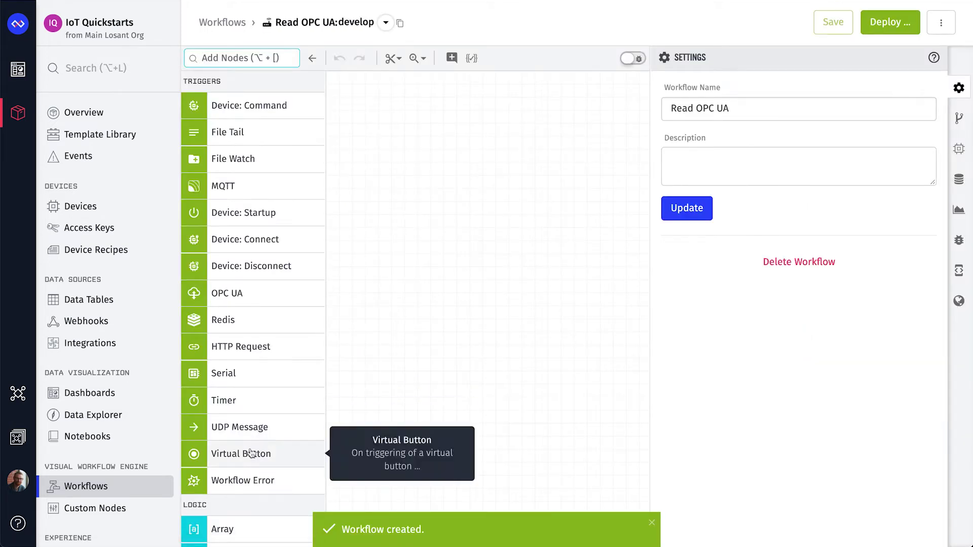
Add a Virtual Button trigger and an OPC UA: Read node with the pasted server address.
{"action": "left_click_drag", "start_coordinate": [305, 453], "coordinate": [416, 122]}
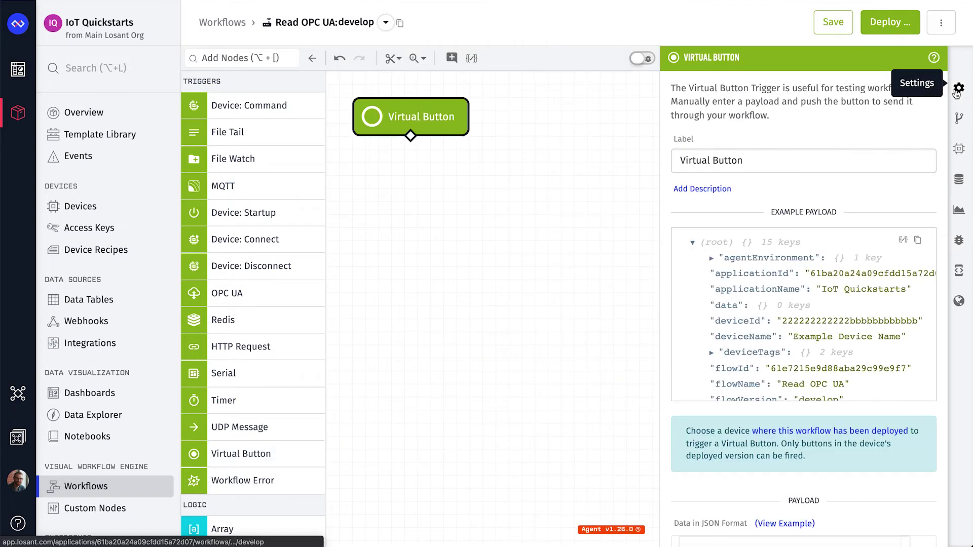
{"action": "scroll", "coordinate": [233, 238], "scroll_direction": "down", "scroll_amount": 20}
{"action": "scroll", "coordinate": [231, 242], "scroll_direction": "down", "scroll_amount": 10}
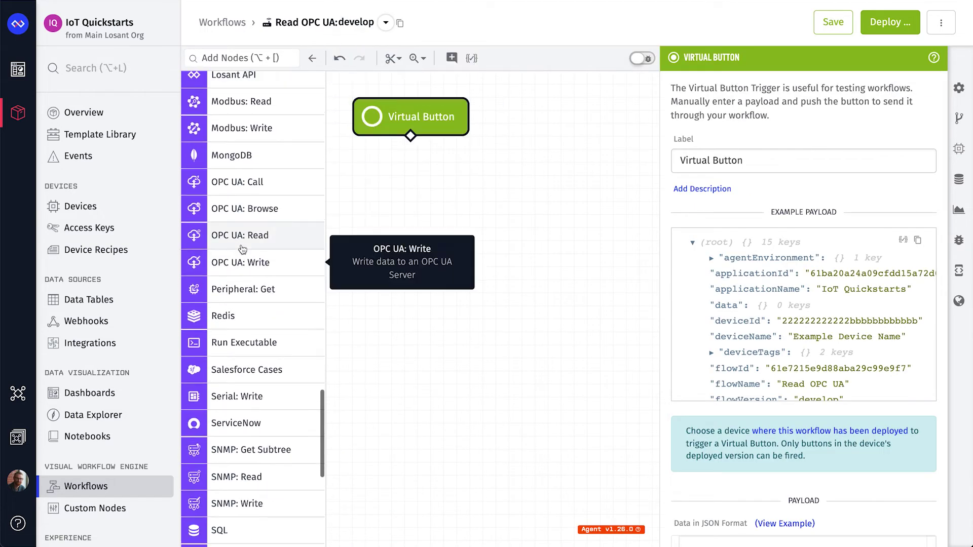
{"action": "left_click_drag", "start_coordinate": [239, 236], "coordinate": [410, 195]}
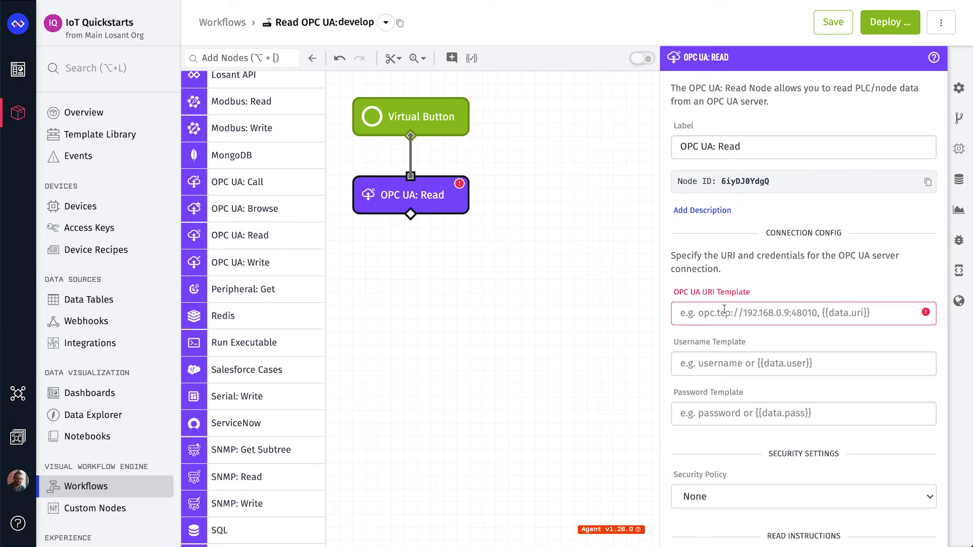
{"action": "left_click", "coordinate": [726, 312]}
{"action": "key", "text": "ctrl+v"}
{"action": "scroll", "coordinate": [748, 375], "scroll_direction": "down", "scroll_amount": 2}
{"action": "scroll", "coordinate": [748, 375], "scroll_direction": "down", "scroll_amount": 7}
Add read instructions: namespace 4, i=55 as temperature; namespace 4, i=56 as voltage.
{"action": "left_click", "coordinate": [786, 255]}
{"action": "type", "text": "4"}
{"action": "key", "text": "Tab"}
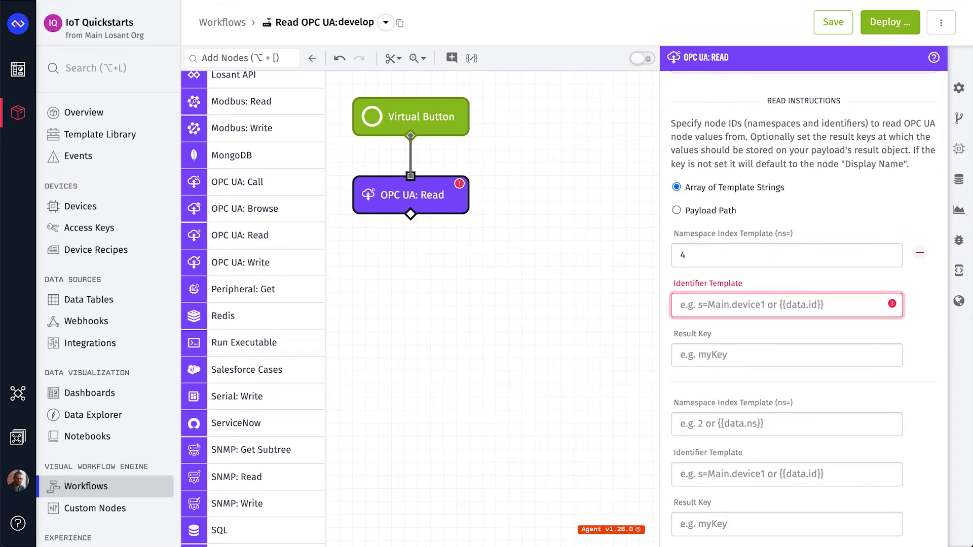
{"action": "type", "text": "i=55"}
{"action": "key", "text": "Tab"}
{"action": "type", "text": "temperature"}
{"action": "key", "text": "Tab"}
{"action": "type", "text": "4"}
{"action": "key", "text": "Tab"}
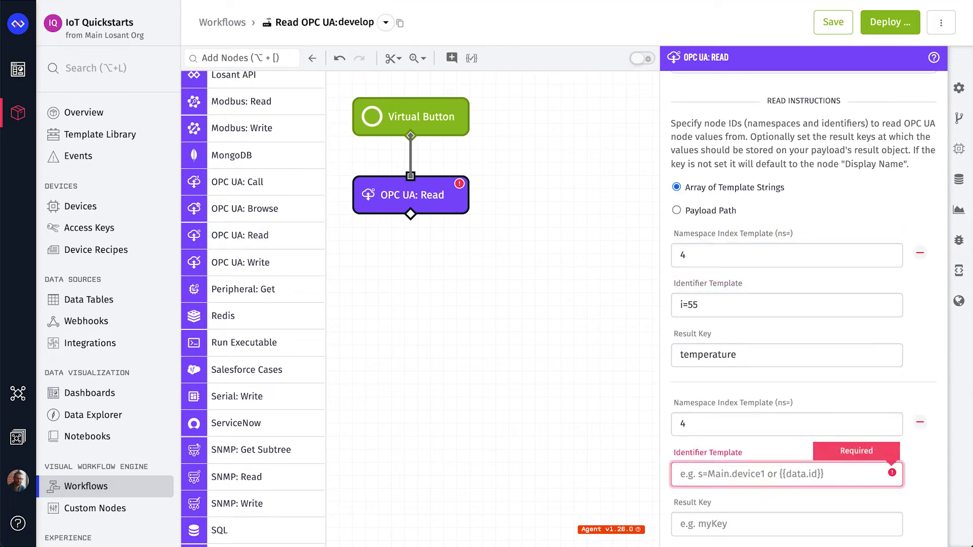
{"action": "type", "text": "i=56"}
{"action": "key", "text": "Tab"}
{"action": "type", "text": "voltage"}
Store results in working.result, attach a Debug node below, and save the workflow.
{"action": "left_click", "coordinate": [803, 460]}
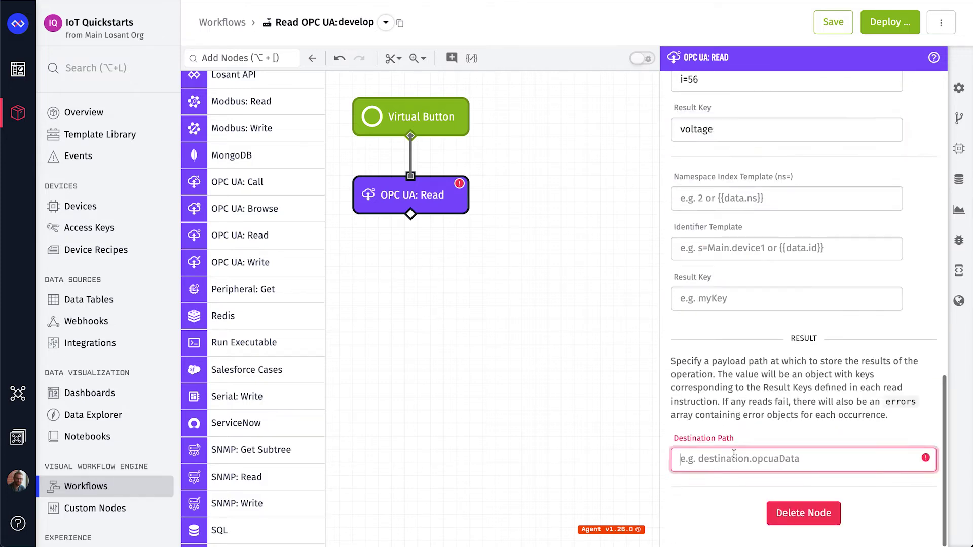
{"action": "type", "text": "working.result"}
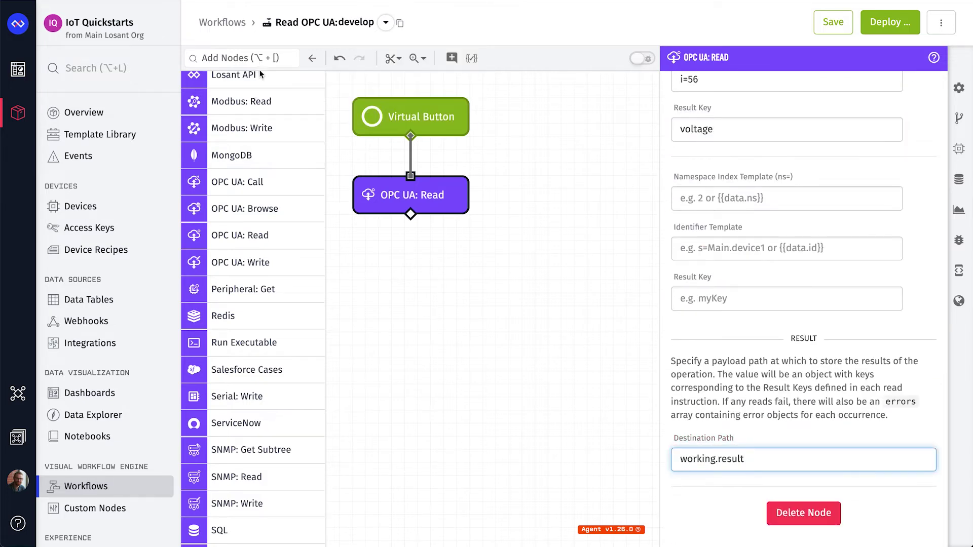
{"action": "scroll", "coordinate": [253, 304], "scroll_direction": "down", "scroll_amount": 7}
{"action": "left_click_drag", "start_coordinate": [253, 304], "coordinate": [410, 288]}
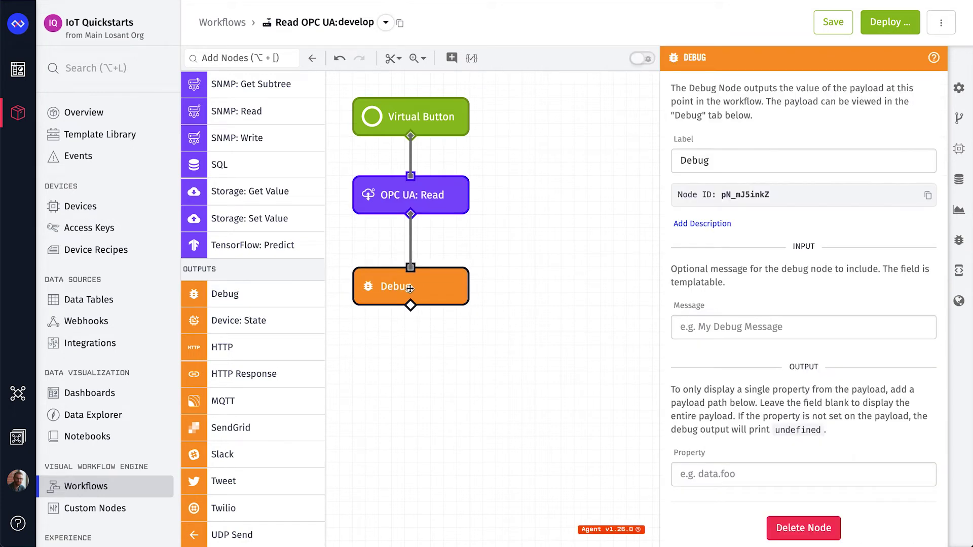
{"action": "left_click", "coordinate": [828, 23]}
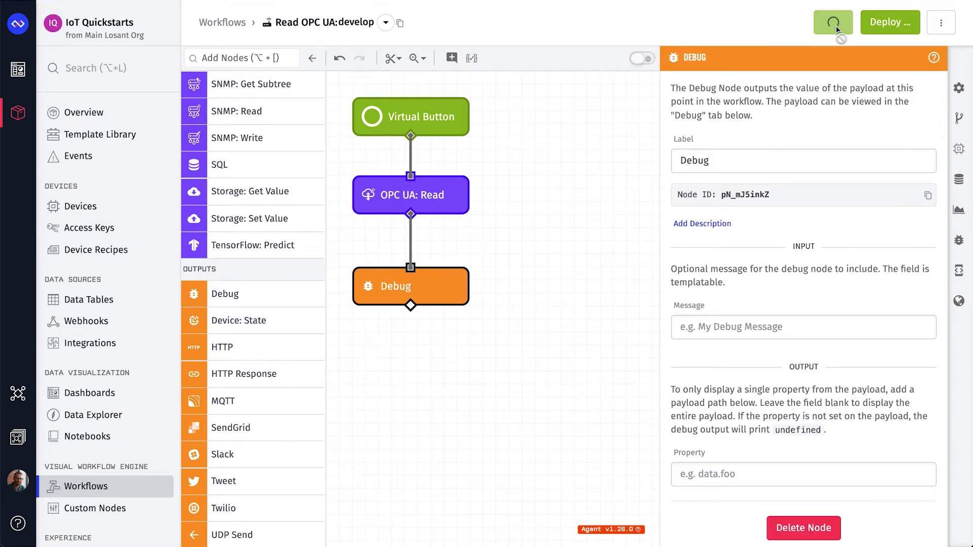
Deploy the new workflow version to Edge Compute.
{"action": "left_click", "coordinate": [893, 23]}
{"action": "left_click", "coordinate": [442, 429]}
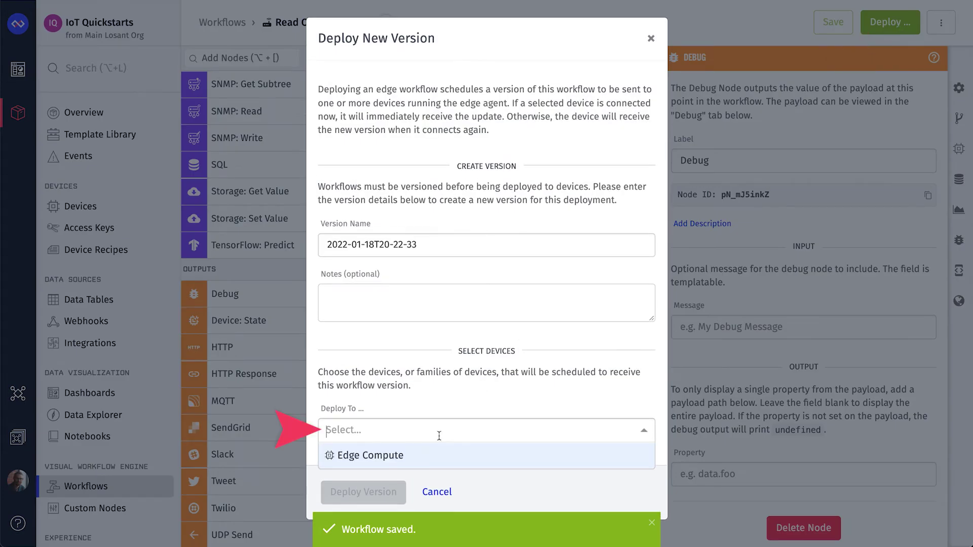
{"action": "left_click", "coordinate": [433, 457]}
{"action": "left_click", "coordinate": [379, 519]}
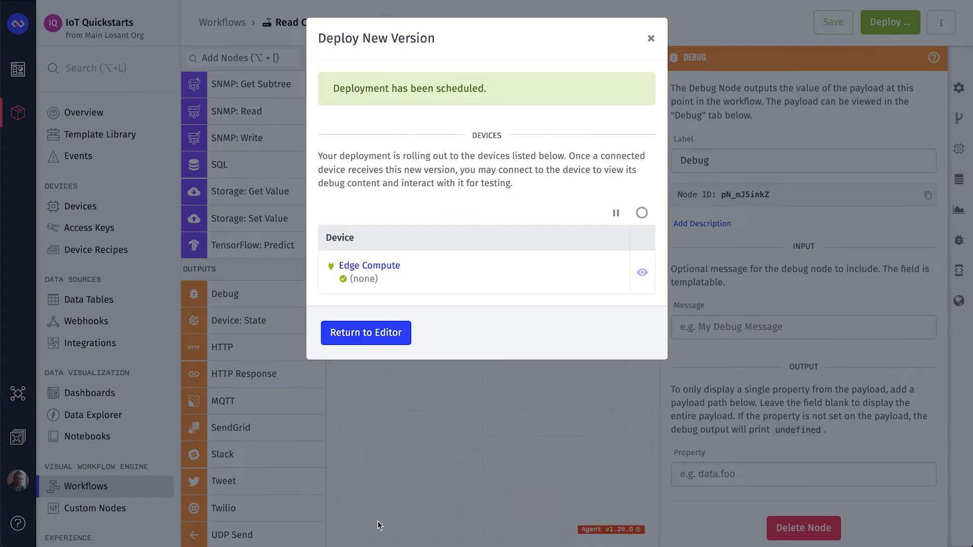
In Live Look, fire the Virtual Button and check temperature and voltage under working.result.
{"action": "left_click", "coordinate": [642, 274]}
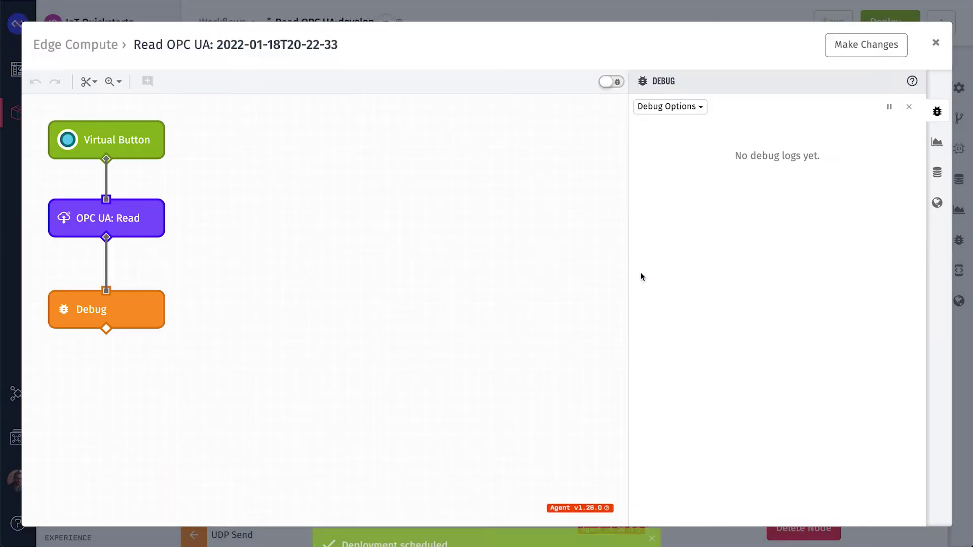
{"action": "left_click", "coordinate": [84, 137]}
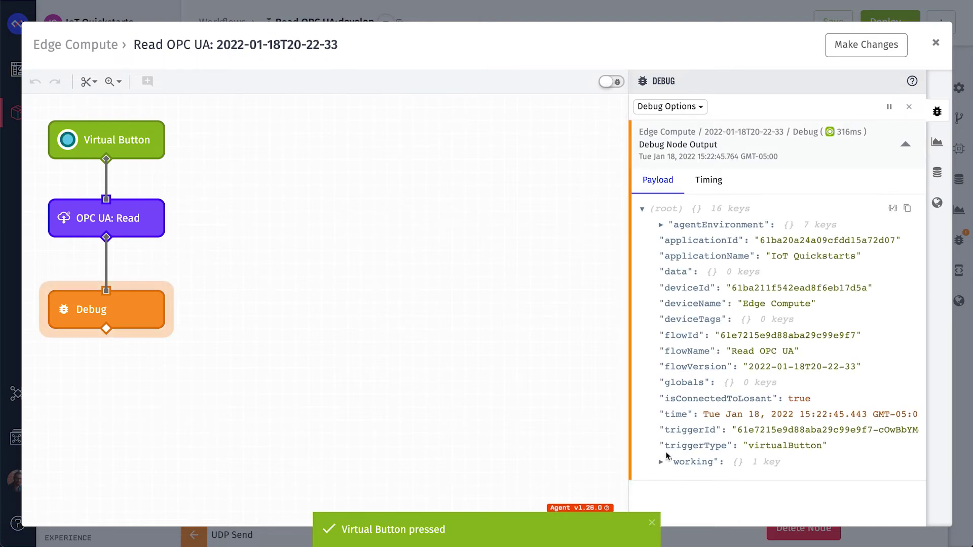
{"action": "left_click", "coordinate": [661, 462]}
{"action": "left_click", "coordinate": [679, 477]}
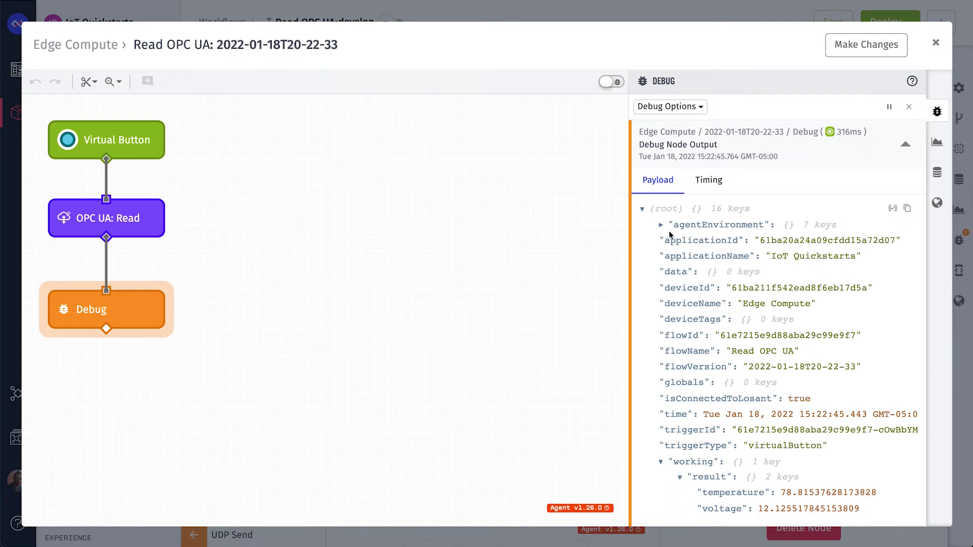
{"action": "left_click", "coordinate": [842, 50]}
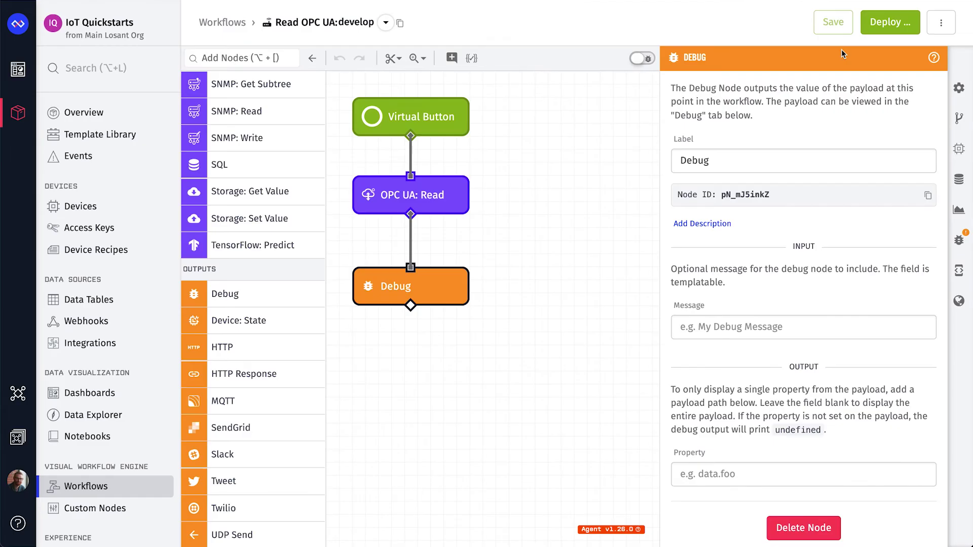
Add a Timer trigger firing every 1 minute and move the Debug node down.
{"action": "scroll", "coordinate": [254, 304], "scroll_direction": "down", "scroll_amount": 7}
{"action": "scroll", "coordinate": [253, 304], "scroll_direction": "up", "scroll_amount": 1}
{"action": "left_click_drag", "start_coordinate": [240, 314], "coordinate": [410, 176]}
{"action": "scroll", "coordinate": [803, 329], "scroll_direction": "down", "scroll_amount": 3}
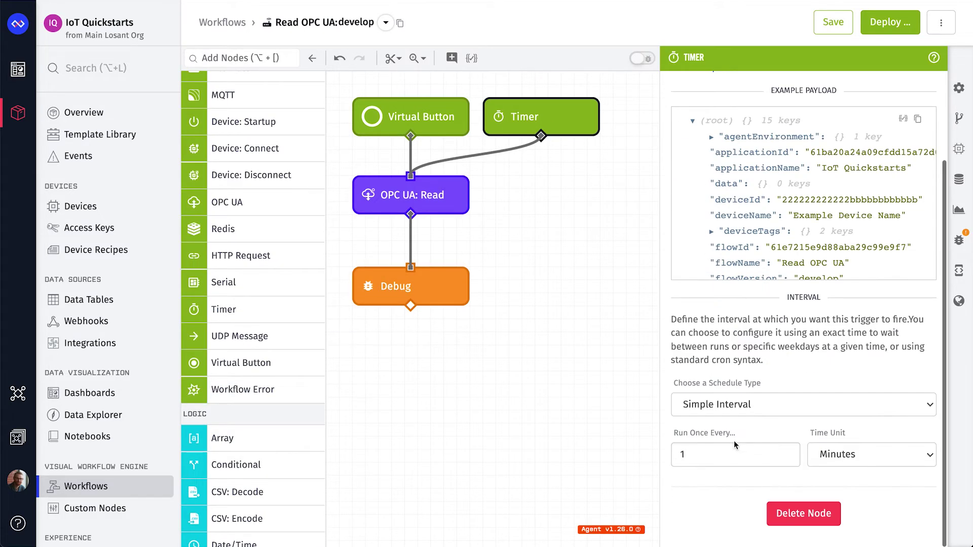
{"action": "left_click", "coordinate": [735, 454]}
{"action": "left_click_drag", "start_coordinate": [442, 289], "coordinate": [442, 354]}
Insert a Device: State node between OPC UA: Read and Debug targeting Siemens PLC.
{"action": "left_click", "coordinate": [238, 57]}
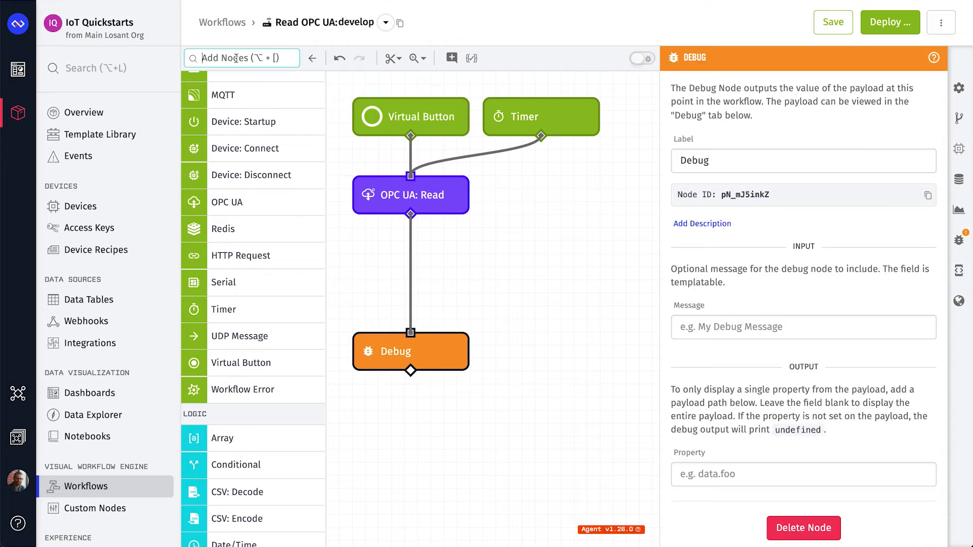
{"action": "type", "text": "Dev"}
{"action": "left_click_drag", "start_coordinate": [245, 233], "coordinate": [413, 275]}
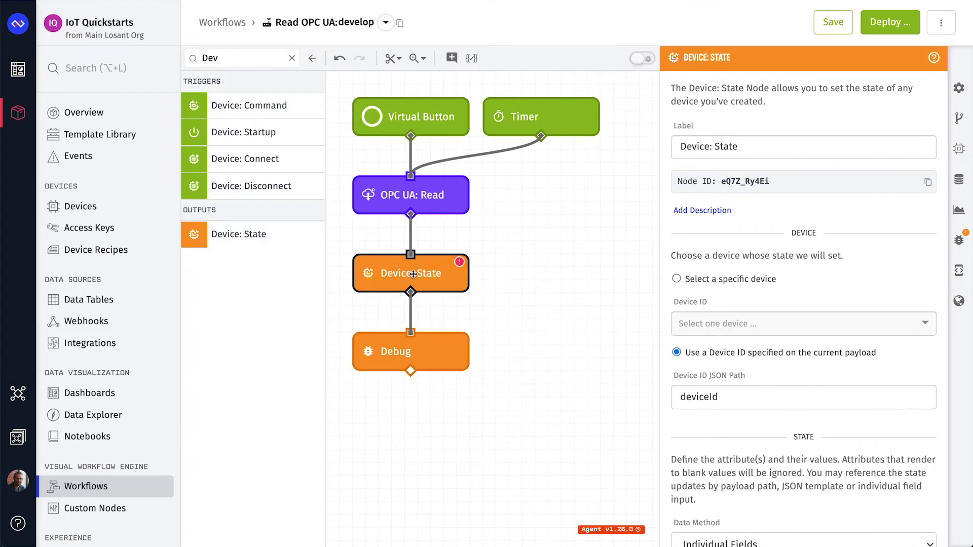
{"action": "scroll", "coordinate": [730, 253], "scroll_direction": "down", "scroll_amount": 1}
{"action": "left_click", "coordinate": [729, 237]}
{"action": "left_click", "coordinate": [732, 276]}
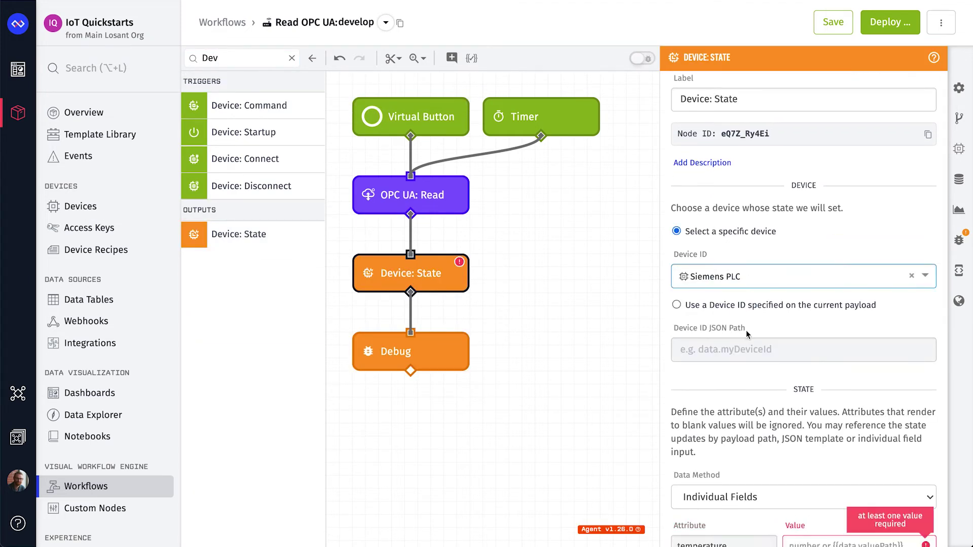
Set the temperature attribute value to {{working.result.temperature}} from the debug payload.
{"action": "left_click", "coordinate": [962, 247]}
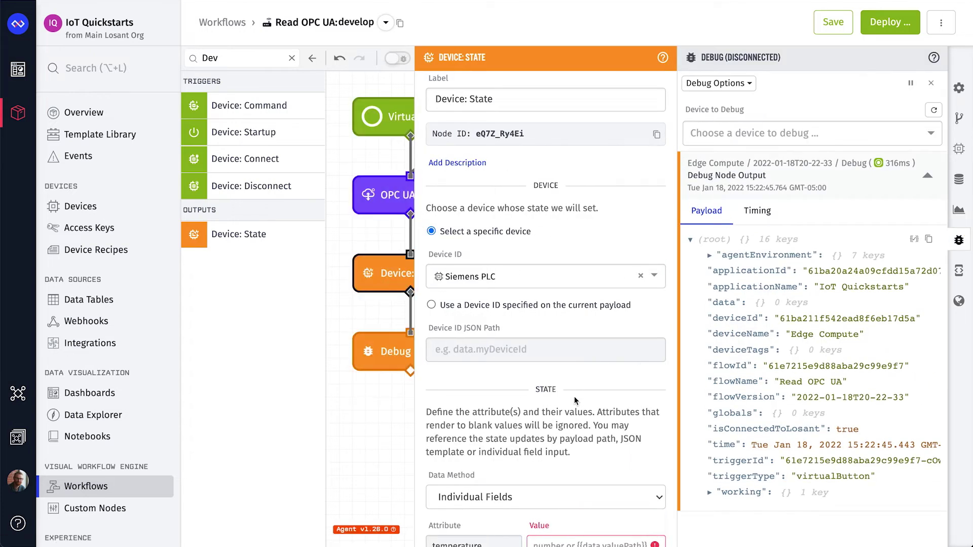
{"action": "scroll", "coordinate": [574, 396], "scroll_direction": "down", "scroll_amount": 1}
{"action": "left_click", "coordinate": [710, 494]}
{"action": "left_click", "coordinate": [728, 508]}
{"action": "scroll", "coordinate": [579, 464], "scroll_direction": "down", "scroll_amount": 5}
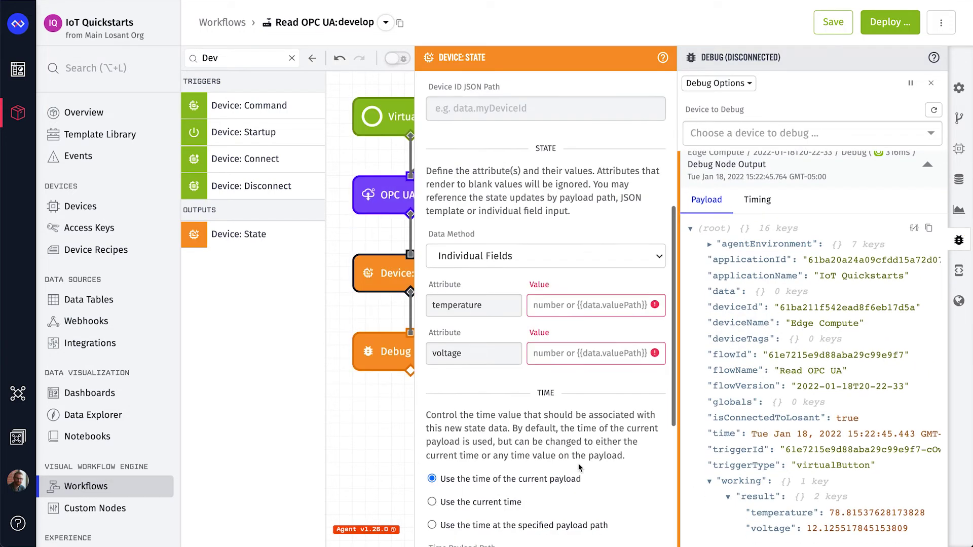
{"action": "left_click", "coordinate": [770, 515]}
{"action": "left_click", "coordinate": [596, 252]}
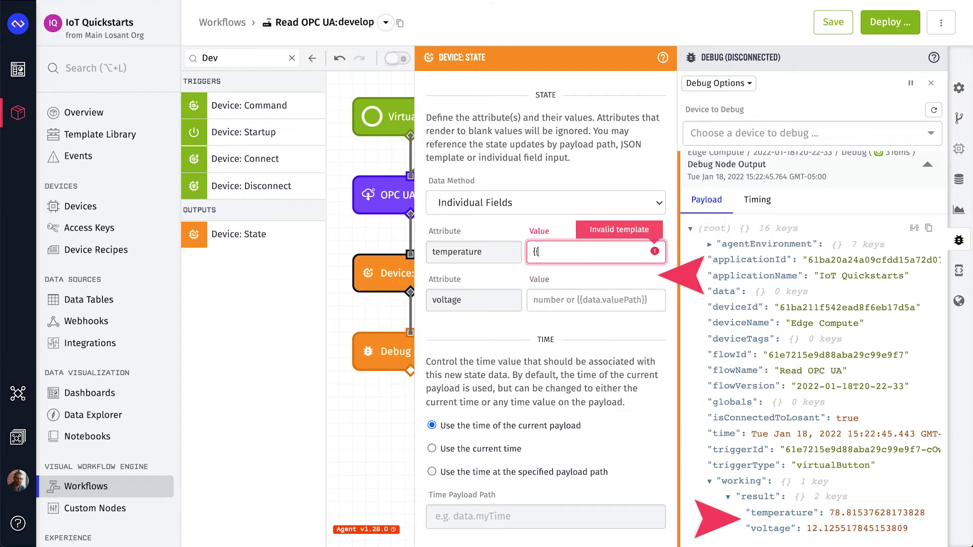
{"action": "type", "text": "{{working.result.temperature}}"}
Set voltage to {{working.result.voltage}}, save the workflow, and start a new deployment.
{"action": "left_click", "coordinate": [770, 528]}
{"action": "left_click", "coordinate": [596, 300]}
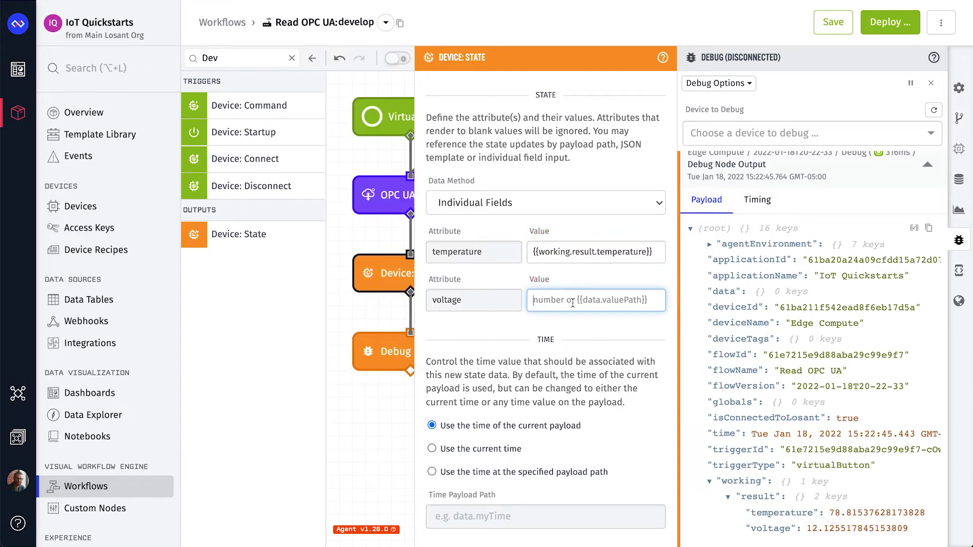
{"action": "type", "text": "{{"}
{"action": "type", "text": "working.result.voltage"}
{"action": "type", "text": "}}"}
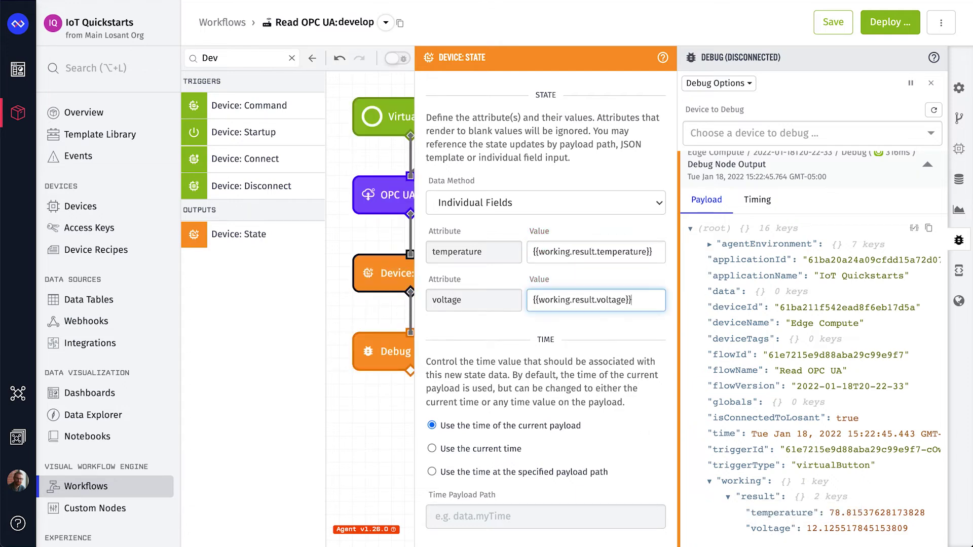
{"action": "left_click", "coordinate": [831, 23]}
{"action": "left_click", "coordinate": [890, 22]}
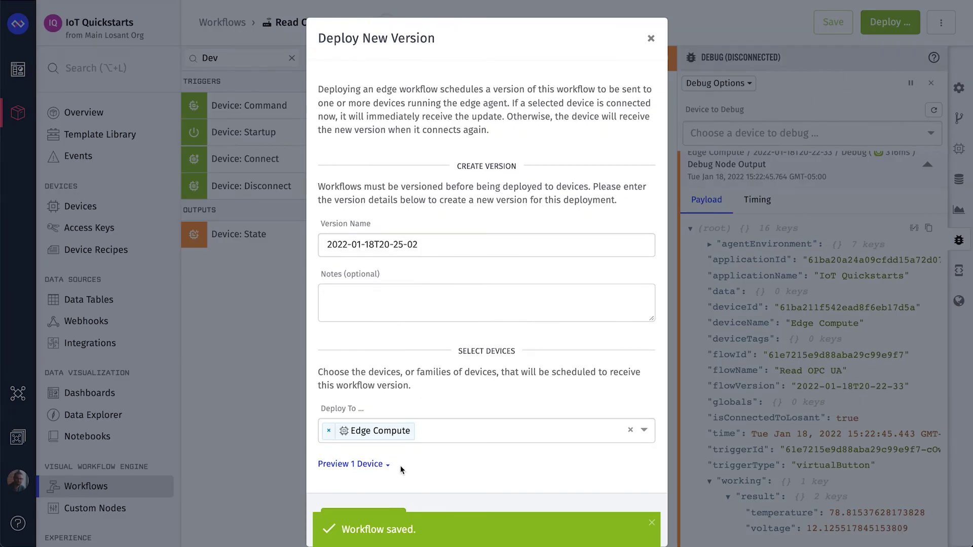
Deploy the new workflow version to Edge Compute.
{"action": "left_click", "coordinate": [362, 520]}
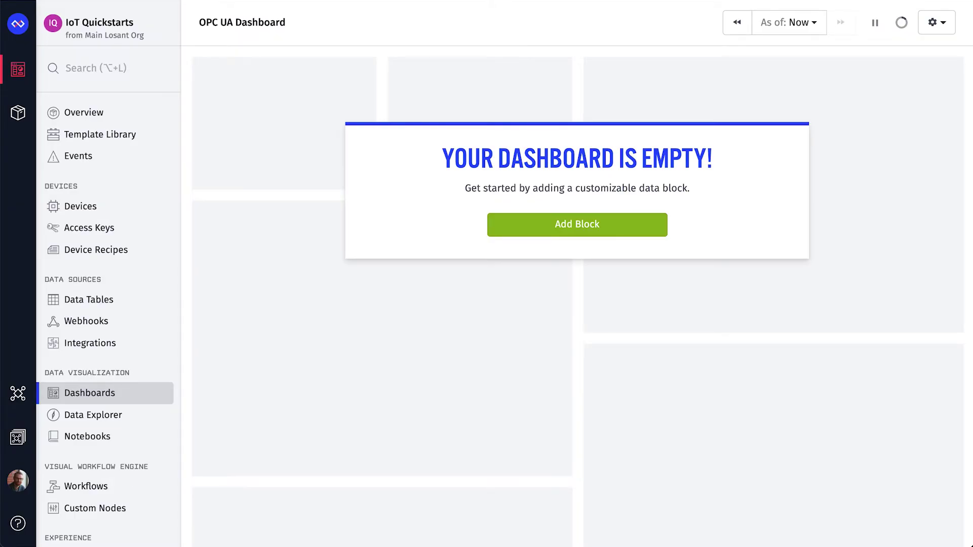
Add a Gauge block titled 'Temperature' using the Siemens PLC temperature attribute.
{"action": "left_click", "coordinate": [944, 29]}
{"action": "left_click", "coordinate": [906, 64]}
{"action": "scroll", "coordinate": [367, 445], "scroll_direction": "down", "scroll_amount": 1}
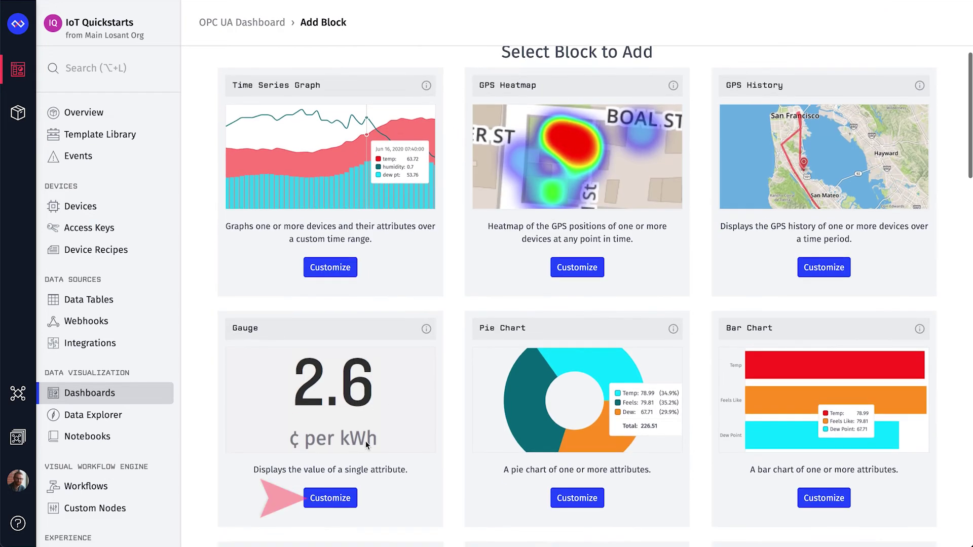
{"action": "left_click", "coordinate": [330, 498]}
{"action": "left_click", "coordinate": [295, 164]}
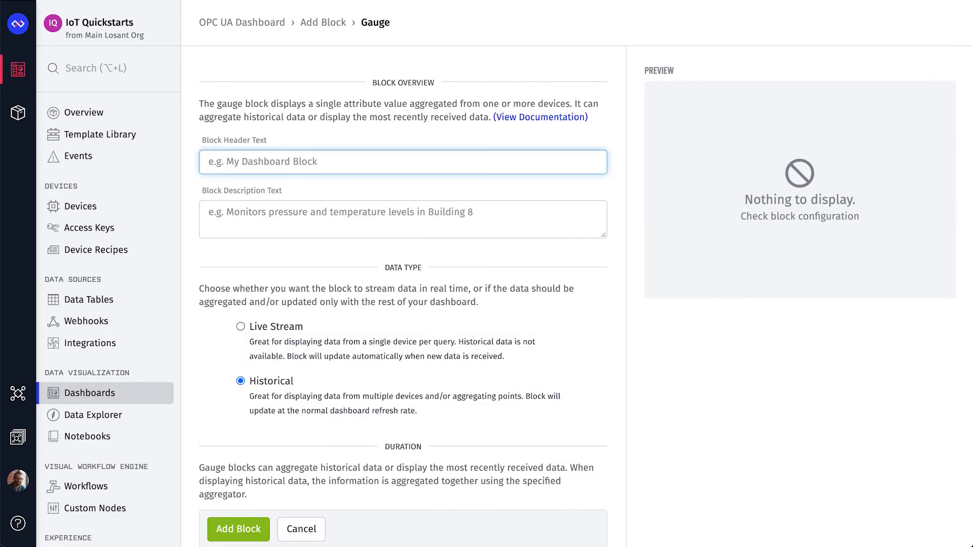
{"action": "type", "text": "Temperature"}
{"action": "scroll", "coordinate": [319, 273], "scroll_direction": "down", "scroll_amount": 8}
{"action": "left_click", "coordinate": [319, 274]}
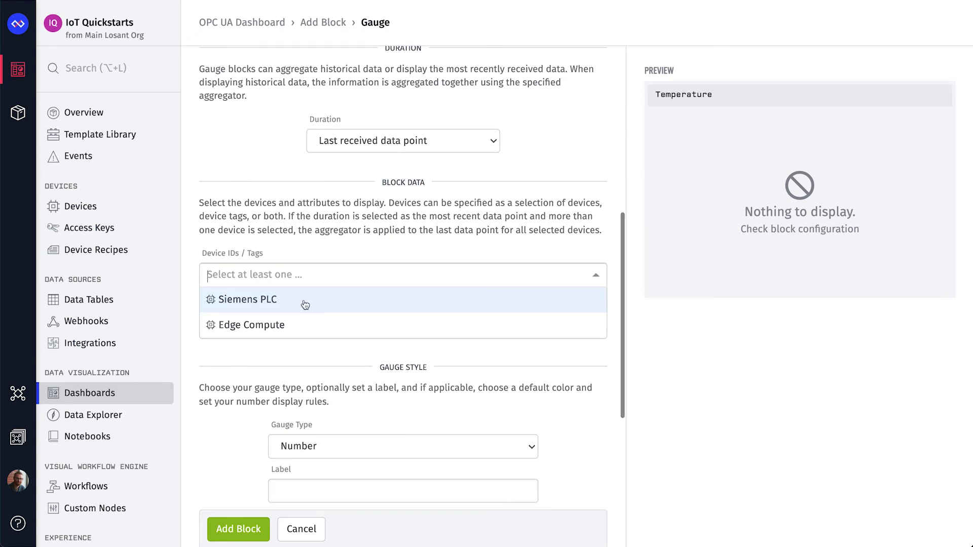
{"action": "left_click", "coordinate": [303, 303]}
{"action": "left_click", "coordinate": [297, 325]}
{"action": "left_click", "coordinate": [291, 356]}
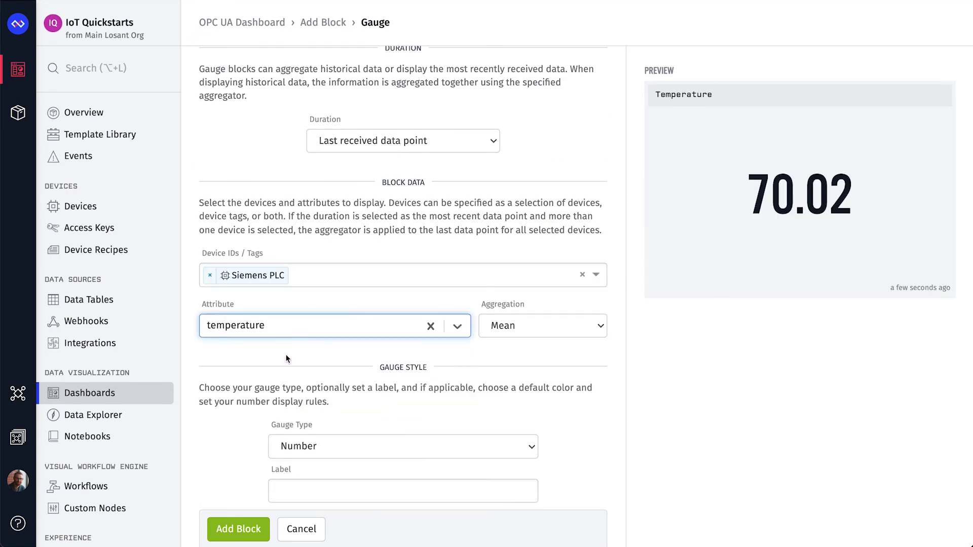
Make it a thermometer gauge labelled °C from 0 to 100 and add the block.
{"action": "scroll", "coordinate": [311, 357], "scroll_direction": "down", "scroll_amount": 1}
{"action": "scroll", "coordinate": [312, 358], "scroll_direction": "down", "scroll_amount": 3}
{"action": "left_click", "coordinate": [350, 261]}
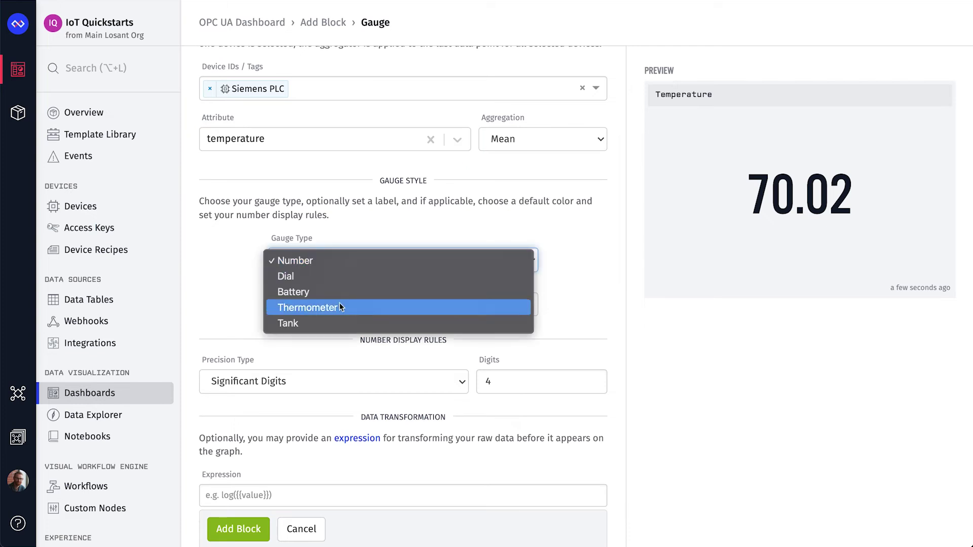
{"action": "left_click", "coordinate": [339, 304]}
{"action": "left_click", "coordinate": [338, 302]}
{"action": "type", "text": "°C"}
{"action": "key", "text": "Tab"}
{"action": "type", "text": "0"}
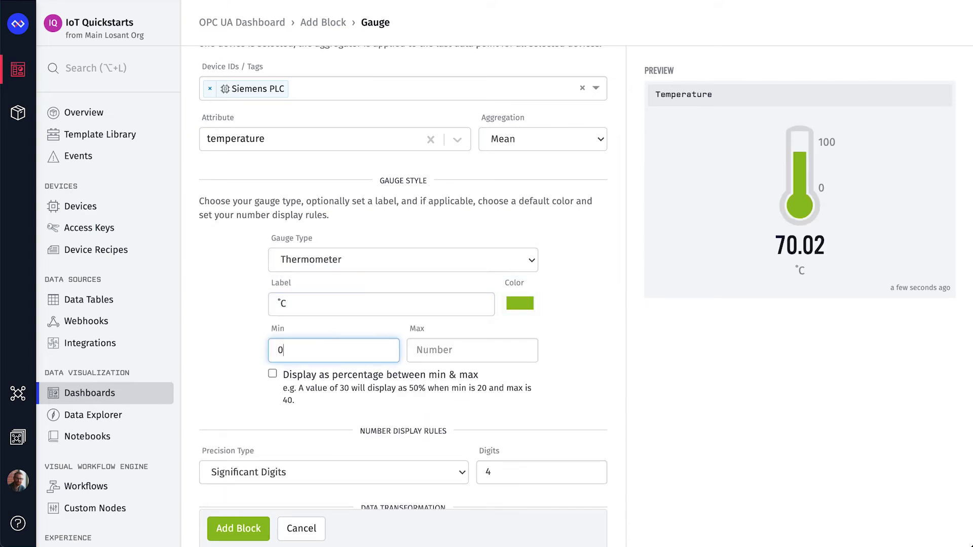
{"action": "key", "text": "Tab"}
{"action": "type", "text": "100"}
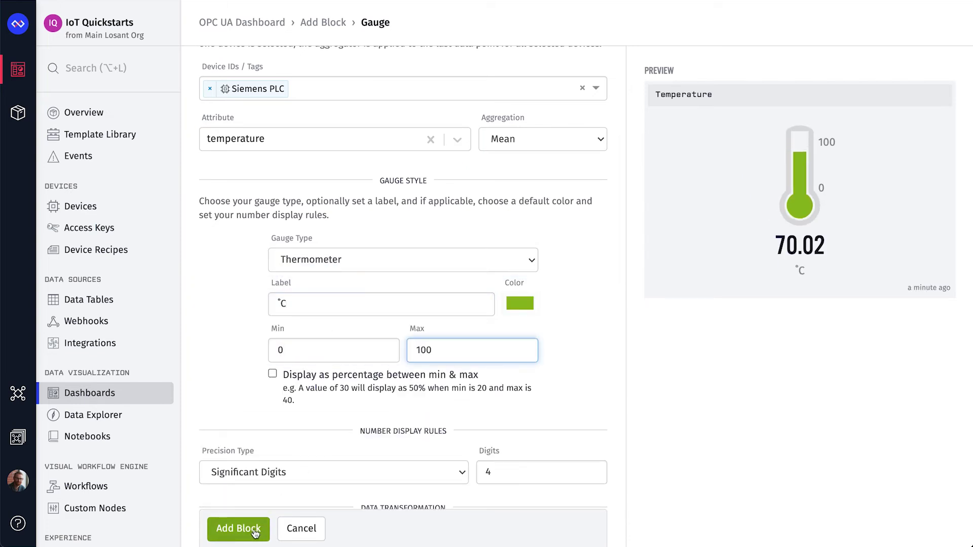
{"action": "left_click", "coordinate": [238, 529]}
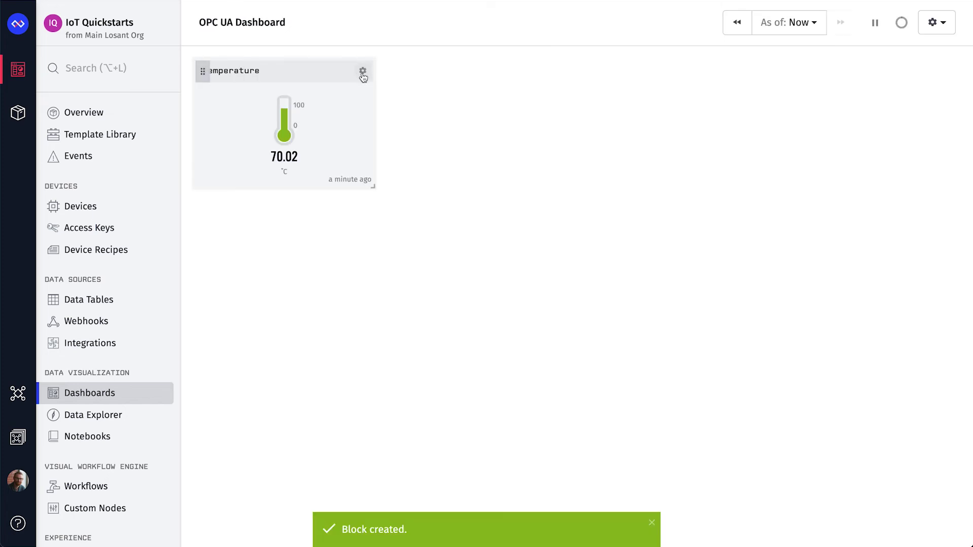
Clone the temperature gauge and retitle the copy 'Voltage' using the voltage attribute.
{"action": "left_click", "coordinate": [362, 76]}
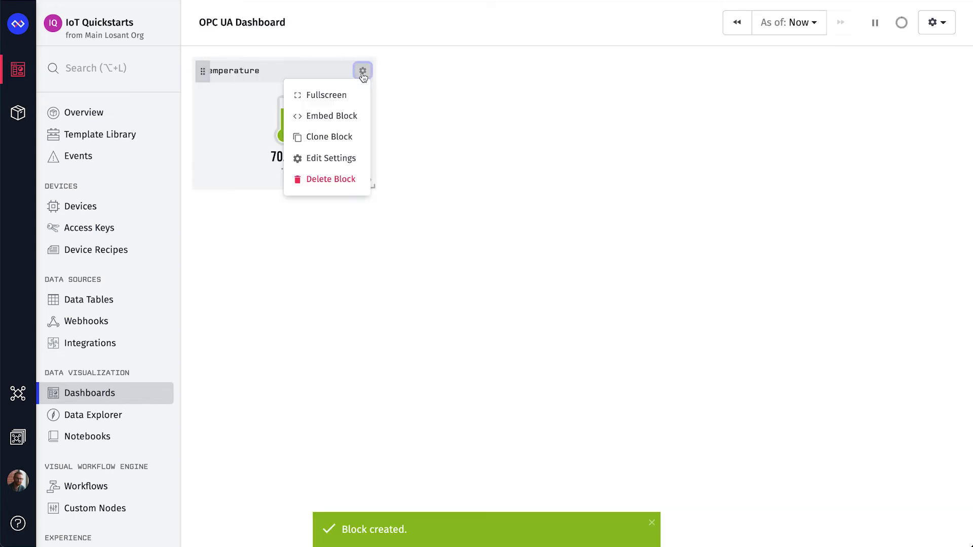
{"action": "left_click", "coordinate": [342, 134]}
{"action": "left_click", "coordinate": [367, 325]}
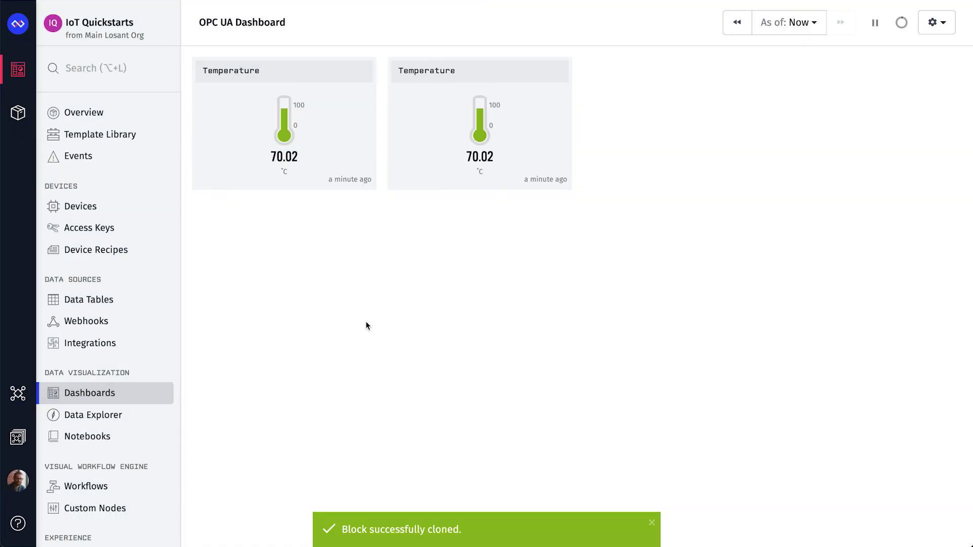
{"action": "left_click", "coordinate": [559, 71]}
{"action": "left_click", "coordinate": [528, 160]}
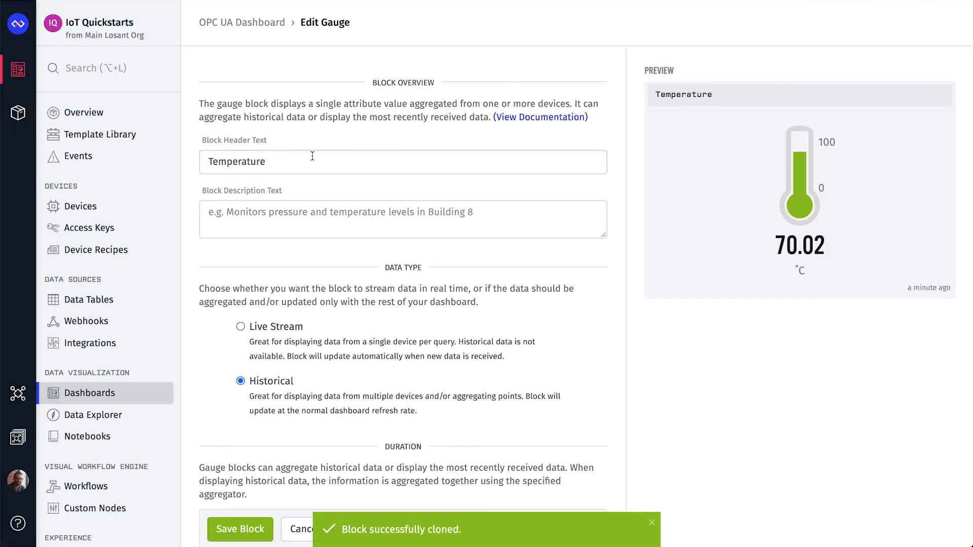
{"action": "triple_click", "coordinate": [370, 161]}
{"action": "type", "text": "Voltage"}
{"action": "scroll", "coordinate": [246, 347], "scroll_direction": "down", "scroll_amount": 10}
{"action": "left_click", "coordinate": [317, 254]}
{"action": "left_click", "coordinate": [311, 314]}
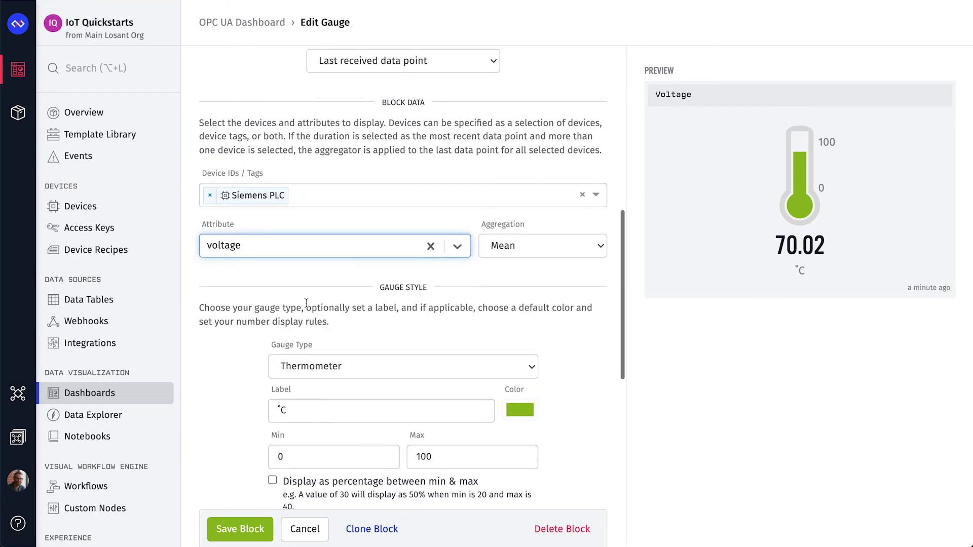
Make it a battery gauge labelled volts, range 12 to 14, save, and place it below Temperature.
{"action": "scroll", "coordinate": [426, 309], "scroll_direction": "down", "scroll_amount": 2}
{"action": "scroll", "coordinate": [426, 309], "scroll_direction": "down", "scroll_amount": 1}
{"action": "left_click", "coordinate": [406, 194]}
{"action": "left_click", "coordinate": [406, 176]}
{"action": "key", "text": "Tab"}
{"action": "type", "text": "volts"}
{"action": "key", "text": "Tab"}
{"action": "type", "text": "12"}
{"action": "key", "text": "Tab"}
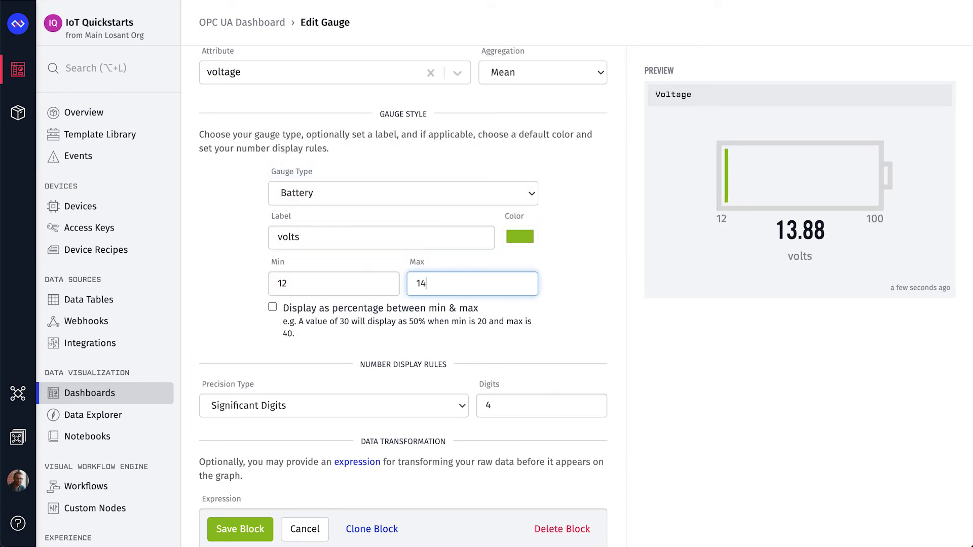
{"action": "left_click", "coordinate": [243, 529]}
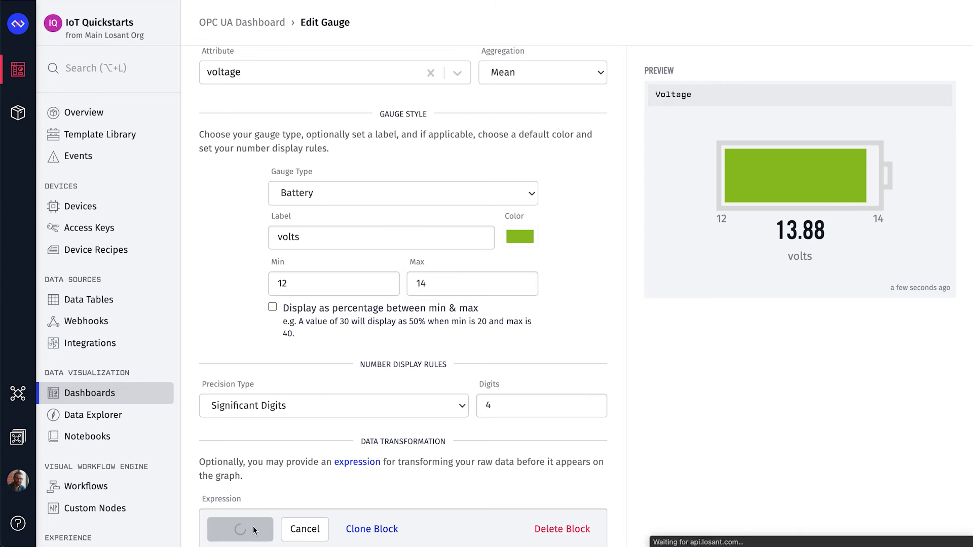
{"action": "left_click_drag", "start_coordinate": [397, 75], "coordinate": [213, 215]}
Start a new time series graph block with header Temperature and device Siemens PLC.
{"action": "left_click", "coordinate": [937, 22]}
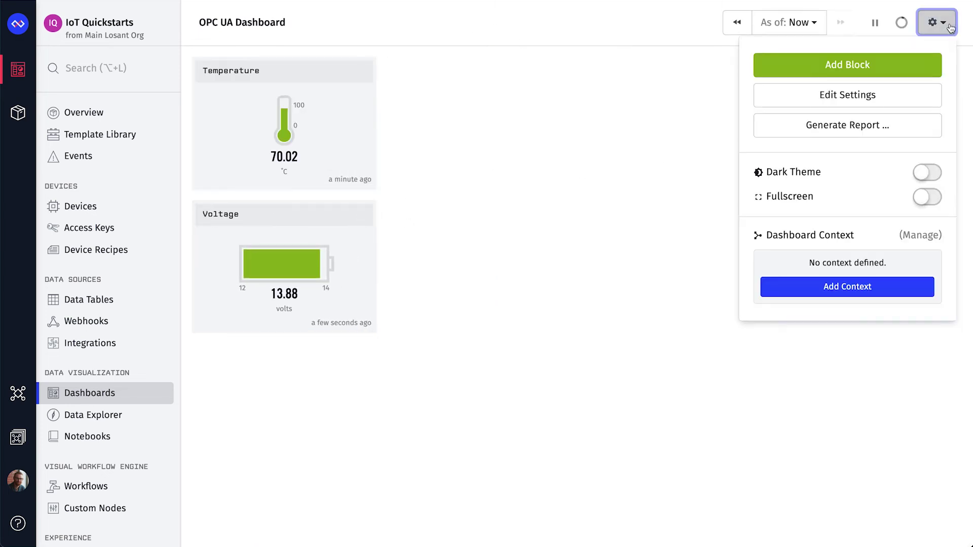
{"action": "left_click", "coordinate": [817, 63]}
{"action": "left_click", "coordinate": [391, 348]}
{"action": "left_click", "coordinate": [344, 167]}
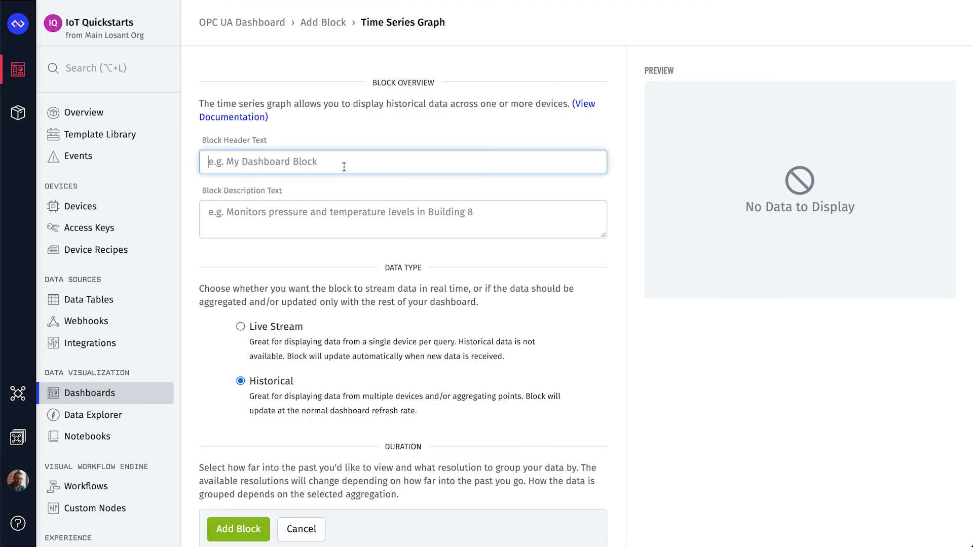
{"action": "type", "text": "Temperature"}
{"action": "scroll", "coordinate": [316, 355], "scroll_direction": "down", "scroll_amount": 8}
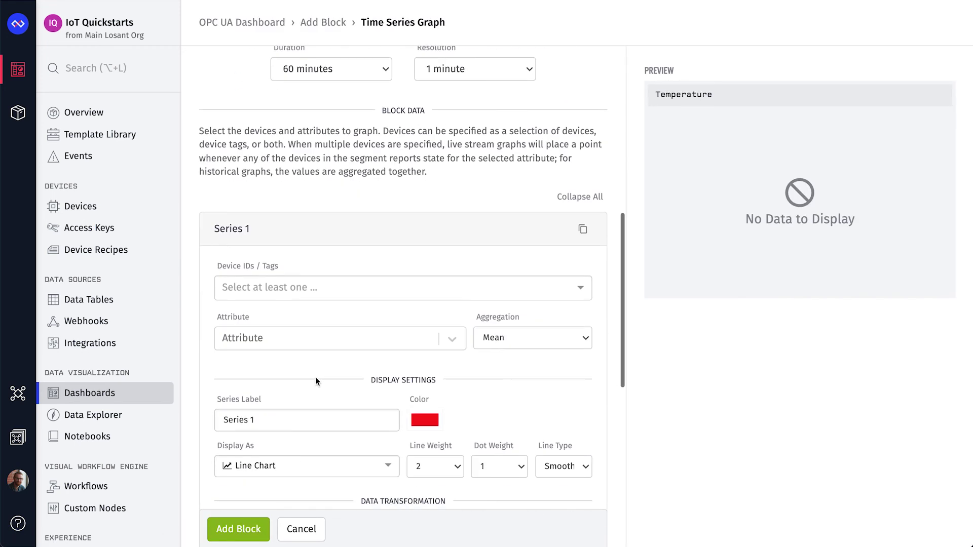
{"action": "left_click", "coordinate": [327, 292]}
{"action": "left_click", "coordinate": [320, 310]}
Plot the temperature attribute as series Temperature with a °C y-axis, and add the block.
{"action": "scroll", "coordinate": [321, 311], "scroll_direction": "down", "scroll_amount": 3}
{"action": "left_click", "coordinate": [322, 205]}
{"action": "left_click", "coordinate": [322, 267]}
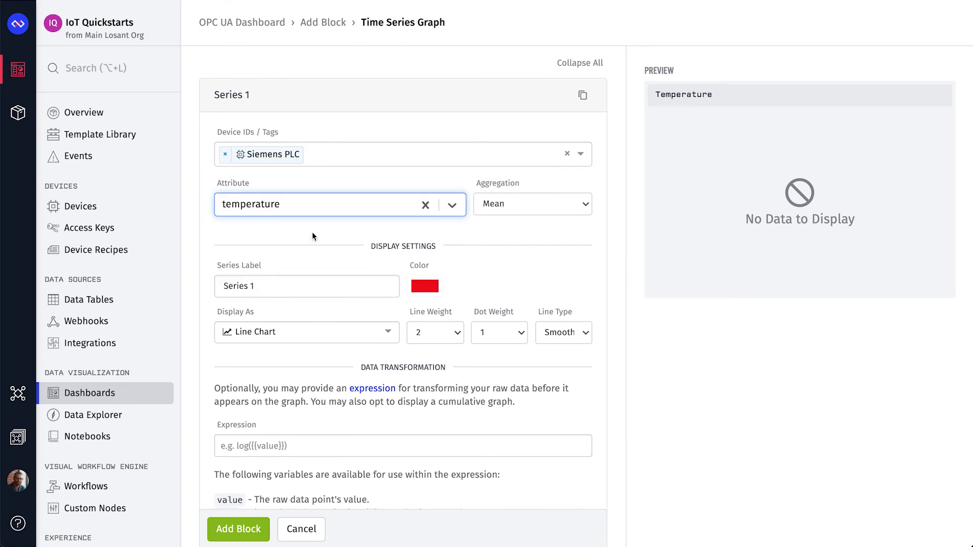
{"action": "left_click", "coordinate": [264, 286]}
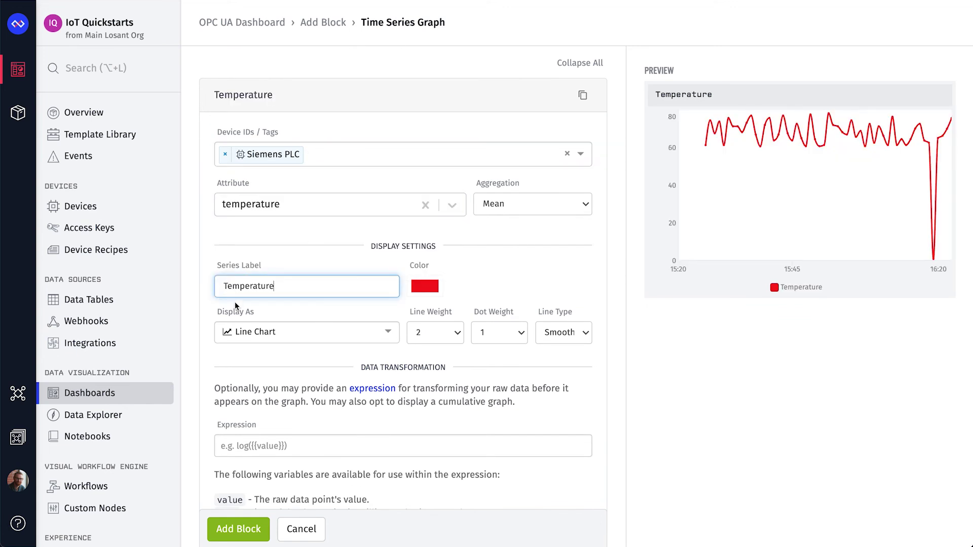
{"action": "scroll", "coordinate": [309, 375], "scroll_direction": "down", "scroll_amount": 5}
{"action": "left_click", "coordinate": [285, 442]}
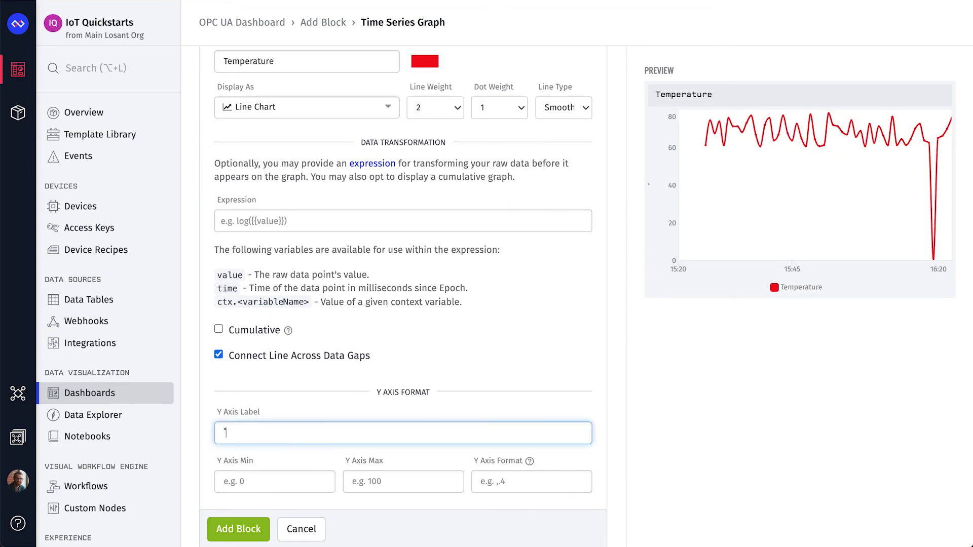
{"action": "left_click", "coordinate": [239, 529]}
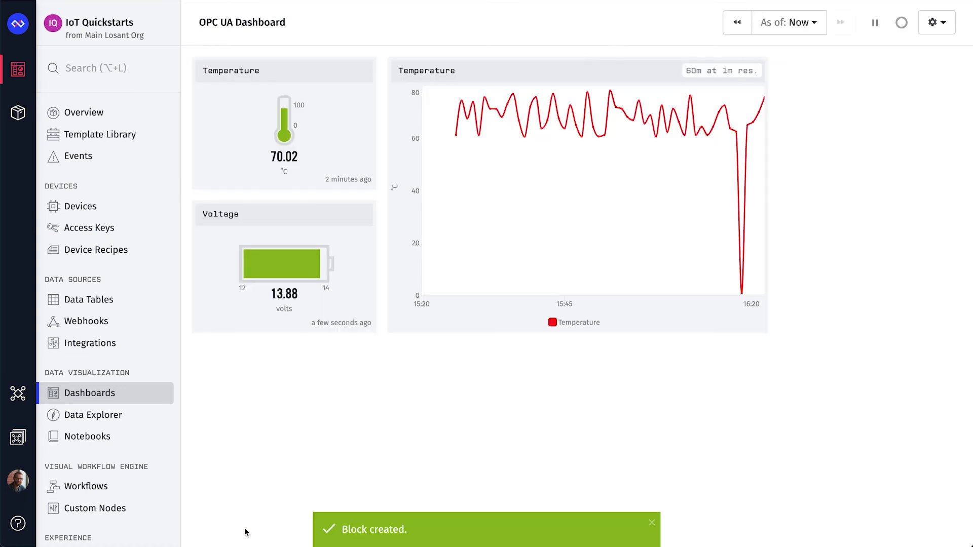
Make the Temperature graph wider and shorter, then clone it into this dashboard.
{"action": "left_click_drag", "start_coordinate": [767, 330], "coordinate": [958, 188]}
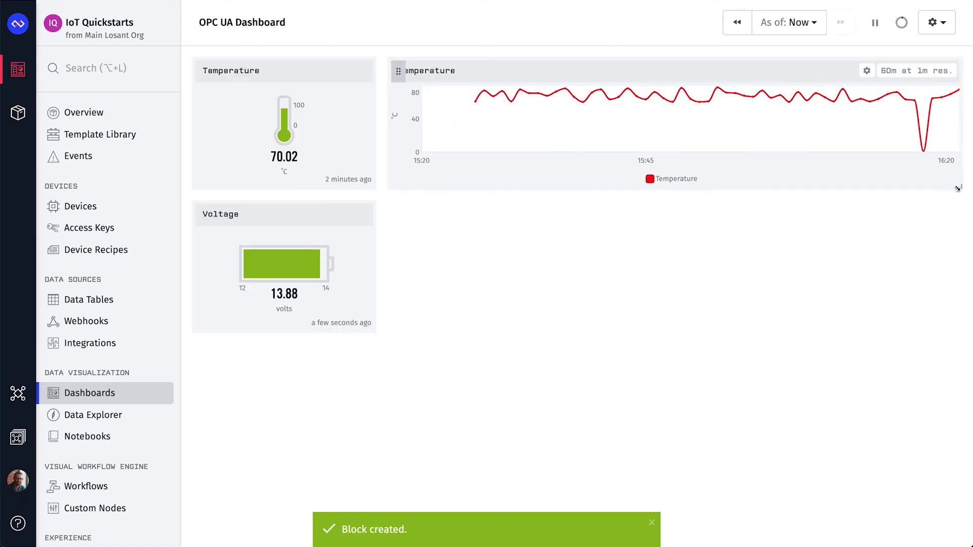
{"action": "left_click", "coordinate": [868, 71]}
{"action": "left_click", "coordinate": [832, 133]}
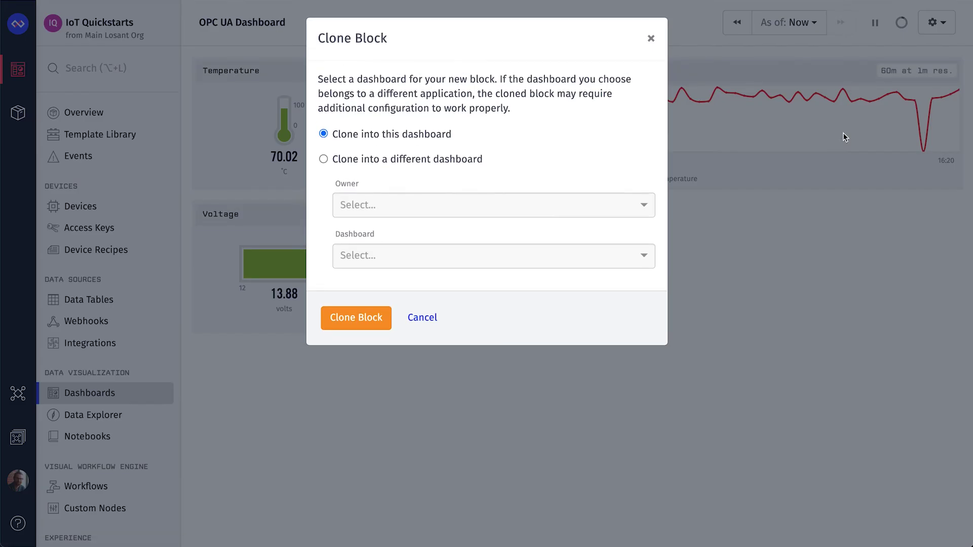
{"action": "left_click", "coordinate": [370, 319]}
Retitle the copy Voltage, plotting the voltage attribute as series Voltage with a volts y-axis.
{"action": "left_click", "coordinate": [868, 214]}
{"action": "left_click", "coordinate": [832, 302]}
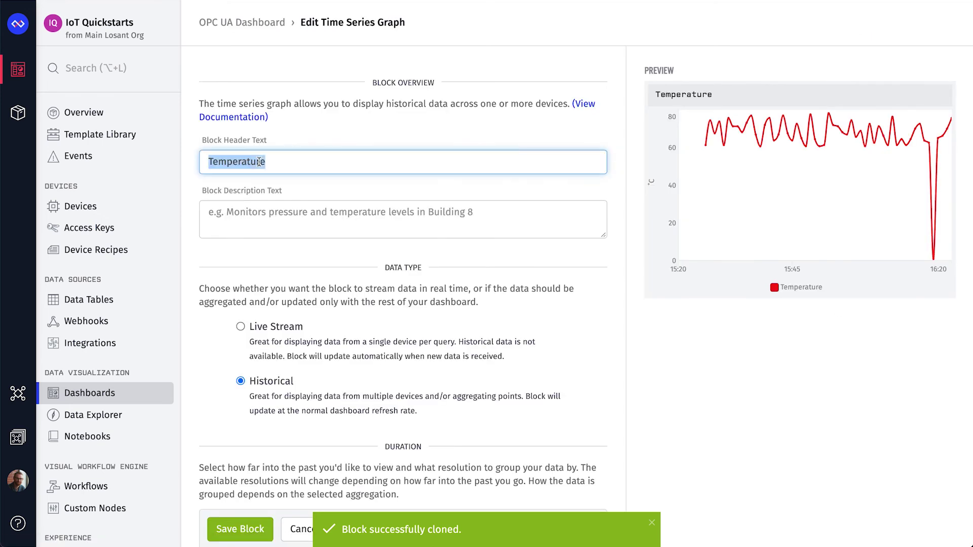
{"action": "type", "text": "Voltage"}
{"action": "key", "text": "Tab"}
{"action": "key", "text": "Tab"}
{"action": "key", "text": "Tab"}
{"action": "key", "text": "Tab"}
{"action": "key", "text": "Tab"}
{"action": "key", "text": "Tab"}
{"action": "key", "text": "Down"}
{"action": "key", "text": "Return"}
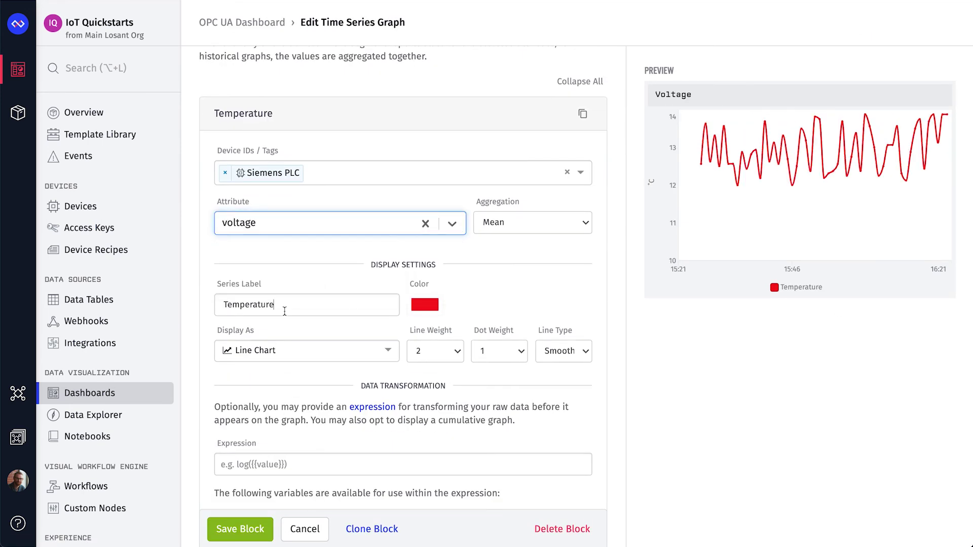
{"action": "key", "text": "Tab"}
{"action": "key", "text": "Tab"}
{"action": "type", "text": "Voltage"}
{"action": "key", "text": "Tab"}
{"action": "key", "text": "Tab"}
{"action": "key", "text": "Tab"}
{"action": "key", "text": "Tab"}
{"action": "key", "text": "Tab"}
{"action": "key", "text": "Tab"}
{"action": "key", "text": "Tab"}
{"action": "key", "text": "Tab"}
{"action": "key", "text": "Tab"}
{"action": "type", "text": "volts"}
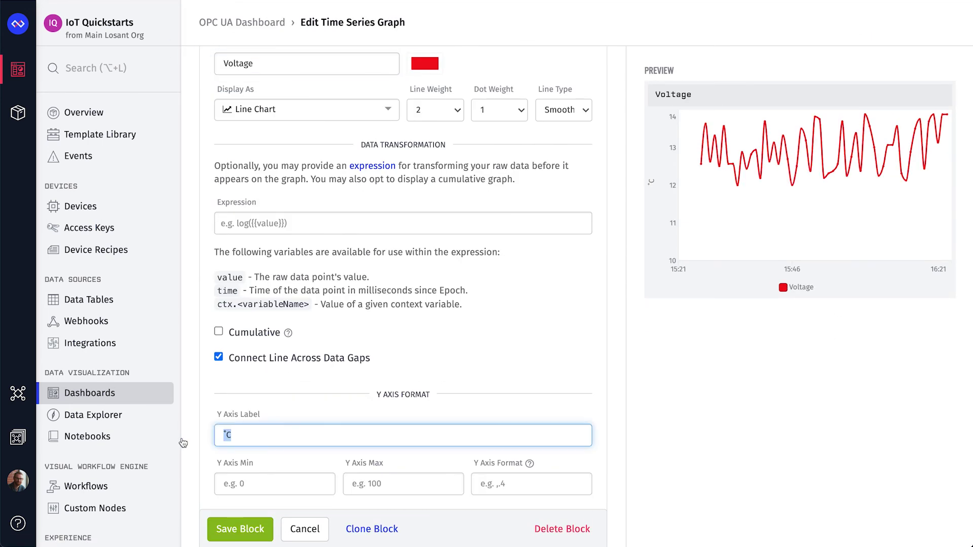
{"action": "left_click", "coordinate": [240, 529]}
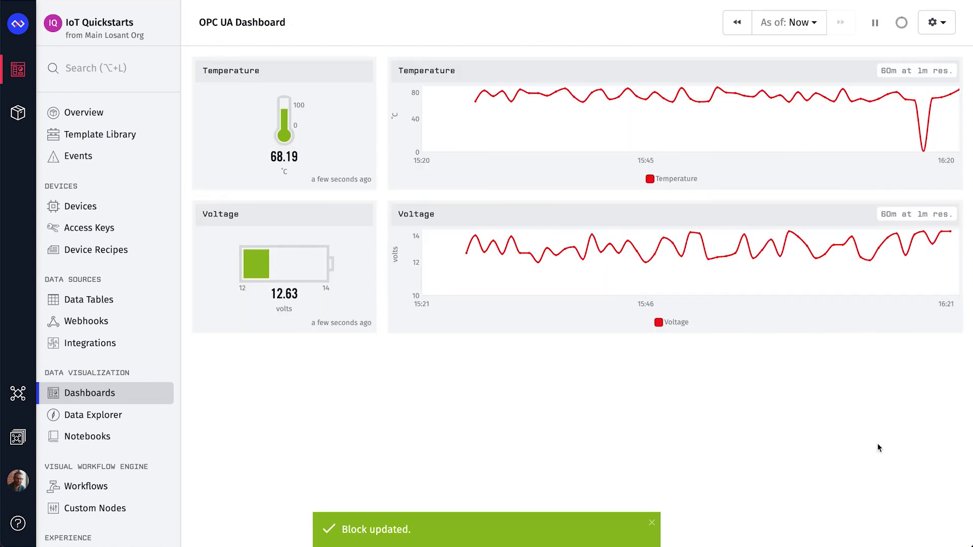